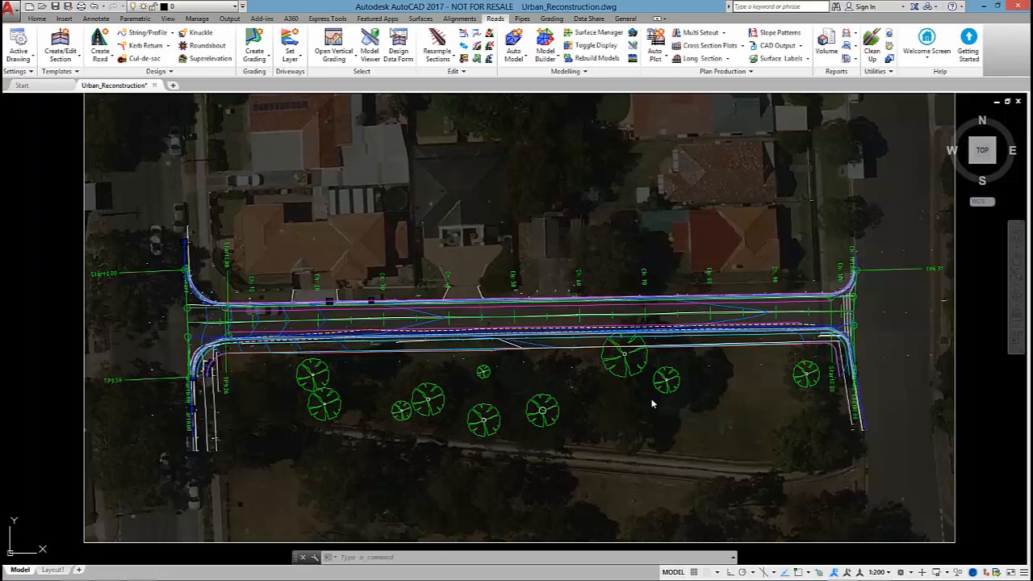
# - Set the base surface NS to the Image from Drawing (Aerial Photo) style, using the drawing's aerial image
pyautogui.moveTo(584, 306); pyautogui.dragTo(580, 295, button='middle')
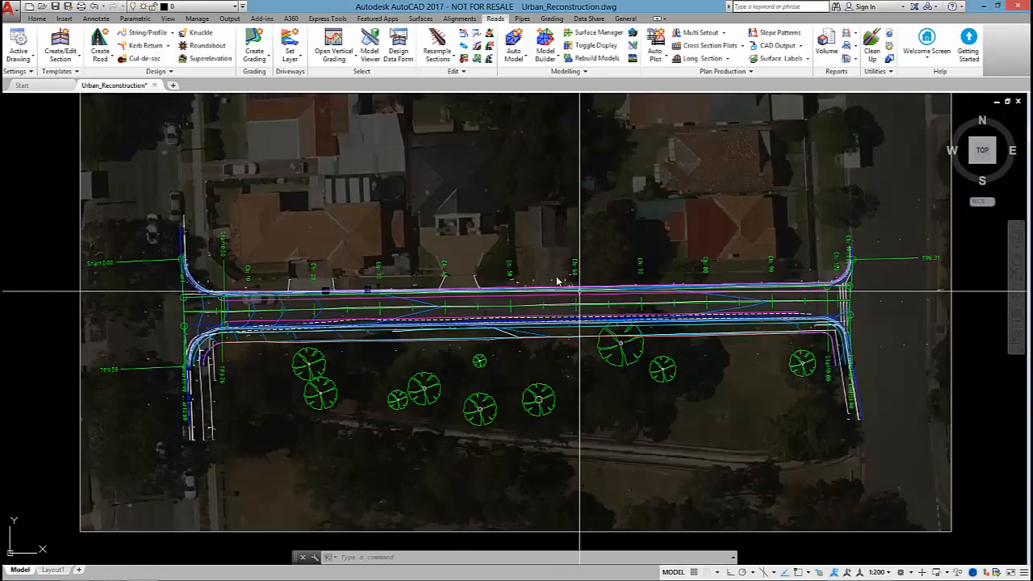
pyautogui.click(374, 55)
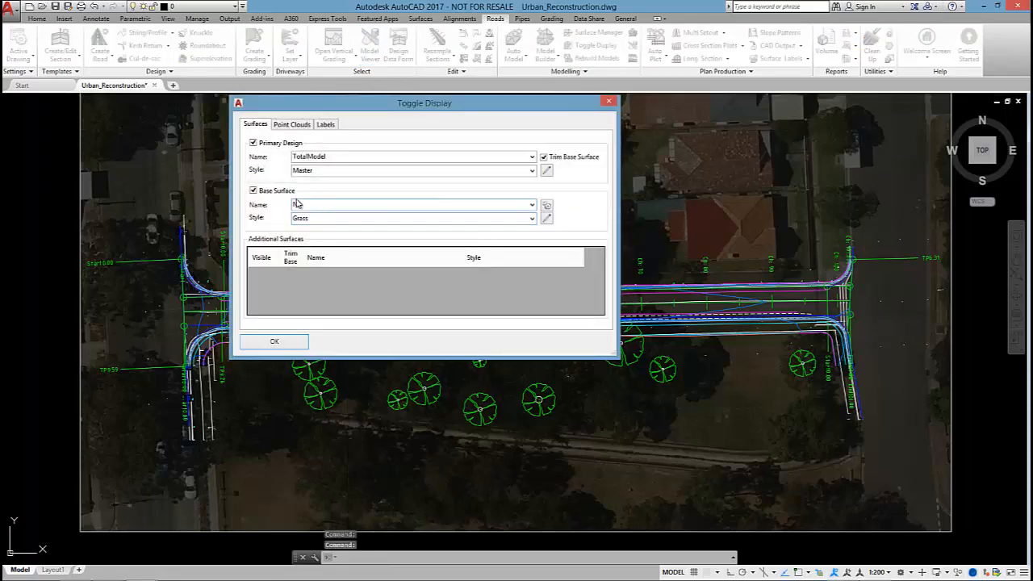
pyautogui.click(531, 218)
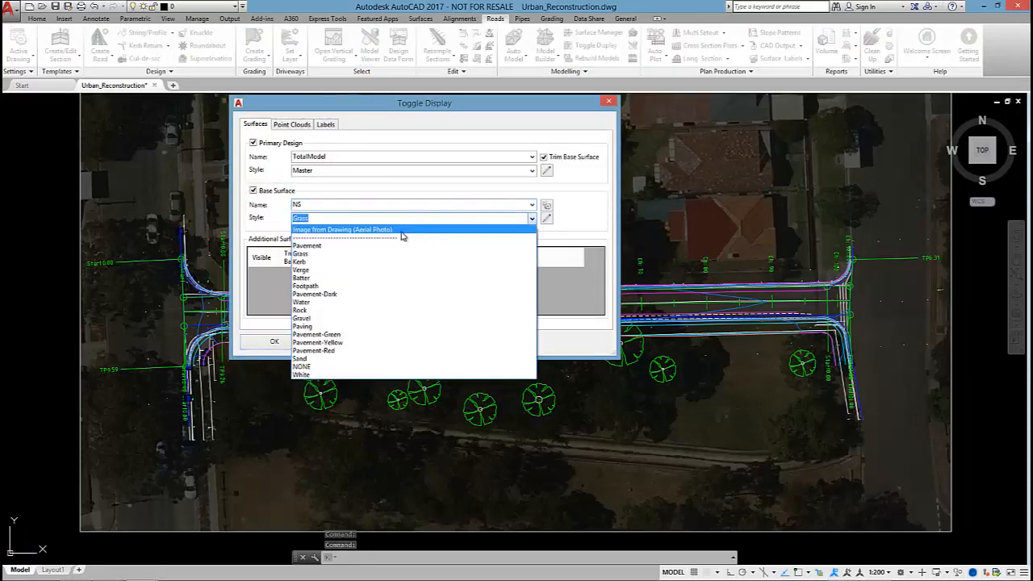
pyautogui.click(342, 232)
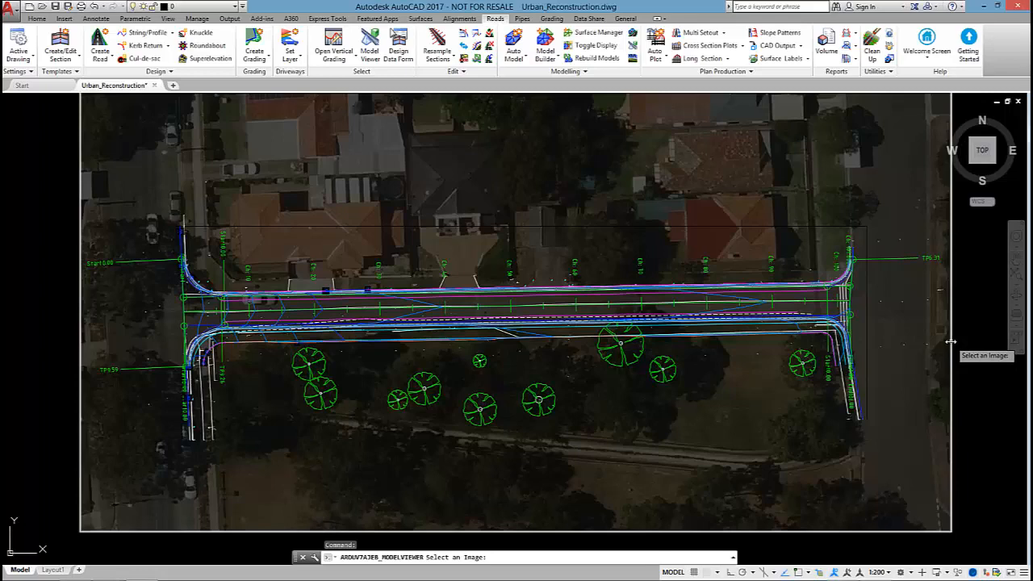
pyautogui.click(950, 342)
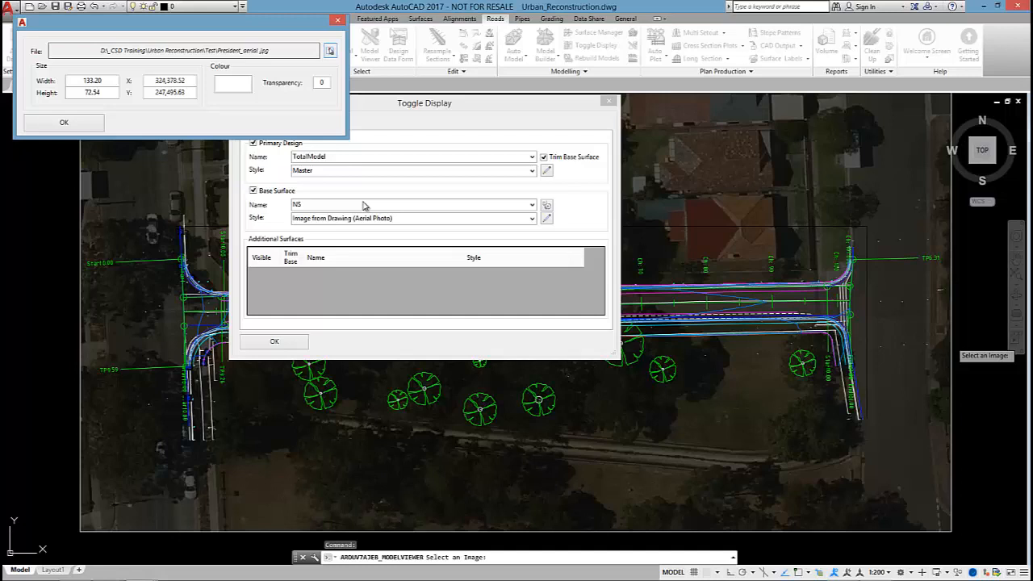
pyautogui.click(84, 125)
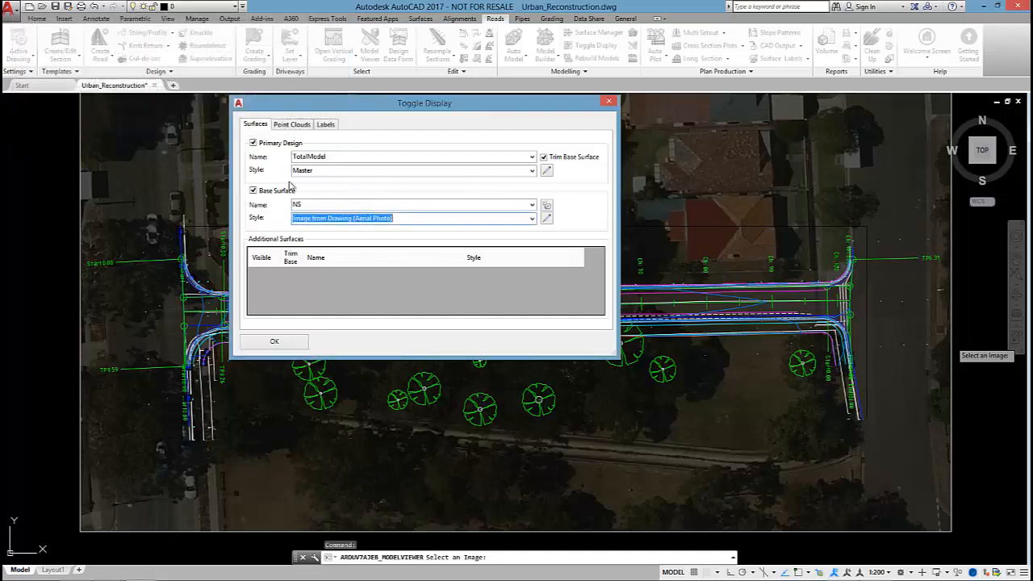
pyautogui.click(275, 342)
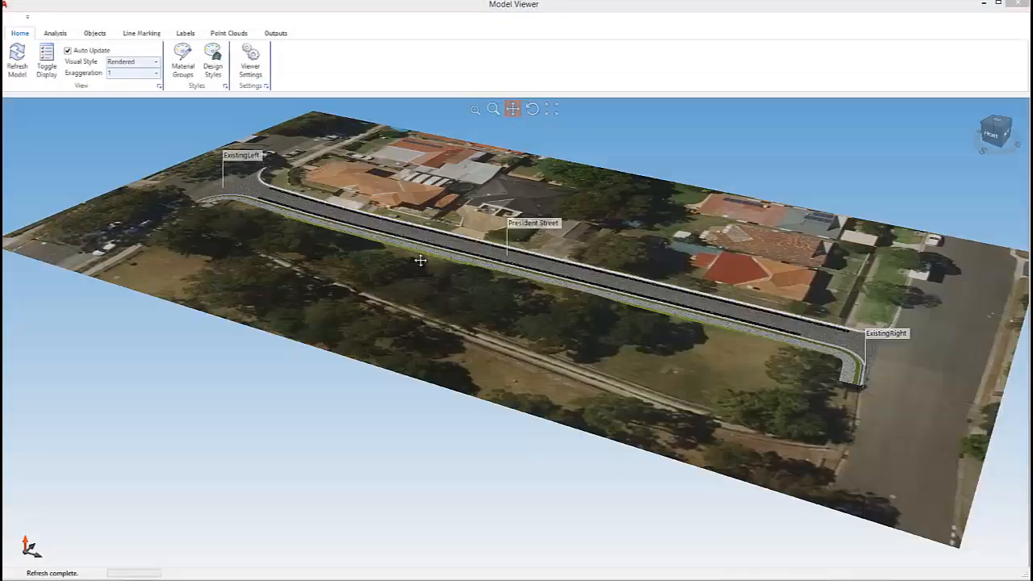
# - Examine the President Street 3D model, looking closely along the pavement, kerbs and footpath from the ExistingLeft end
pyautogui.moveTo(453, 268); pyautogui.dragTo(475, 285)
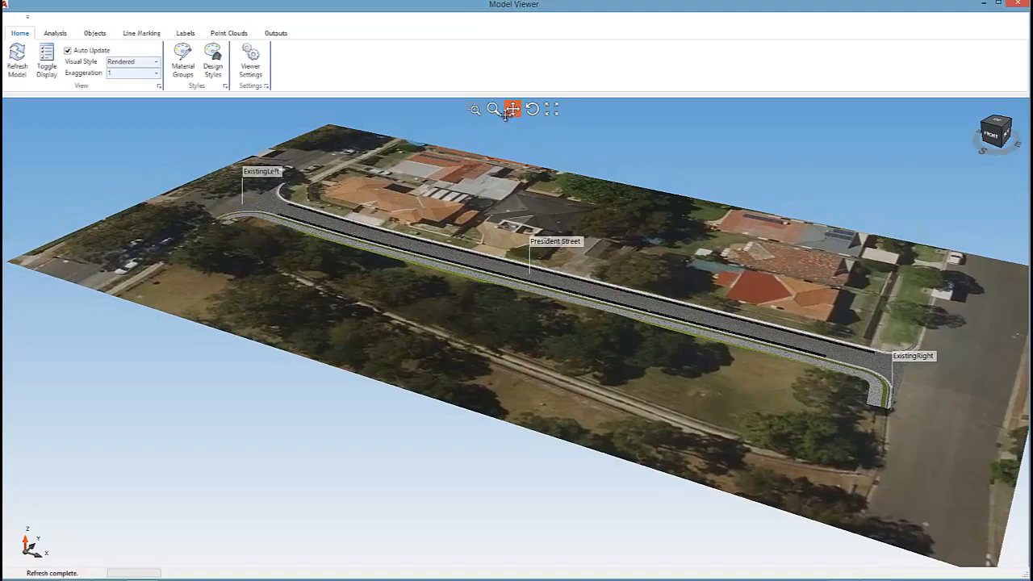
pyautogui.click(532, 109)
pyautogui.moveTo(421, 221); pyautogui.dragTo(615, 250)
pyautogui.scroll(5, 397, 234)
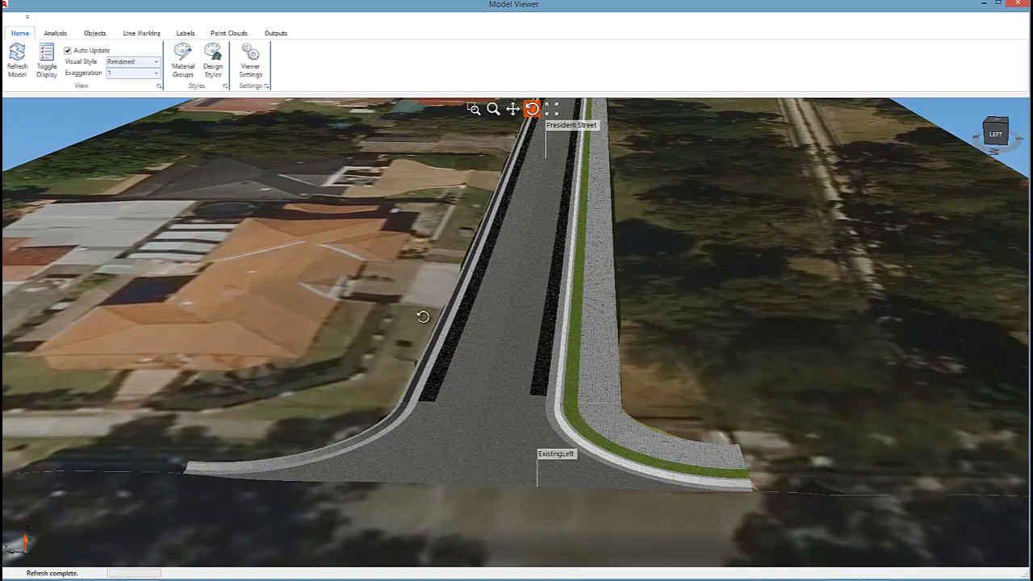
pyautogui.moveTo(431, 265); pyautogui.dragTo(431, 264)
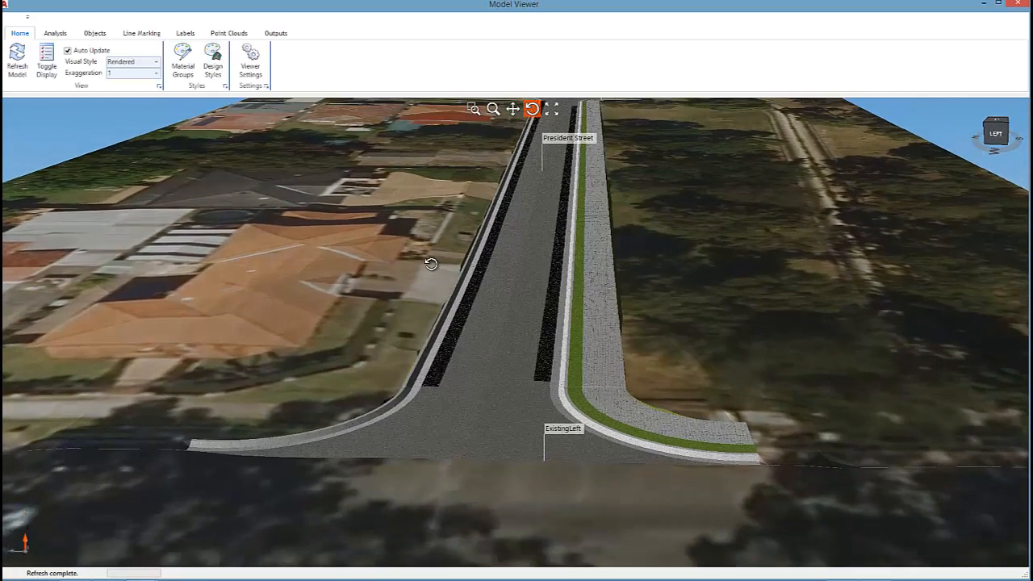
pyautogui.scroll(12, 494, 271)
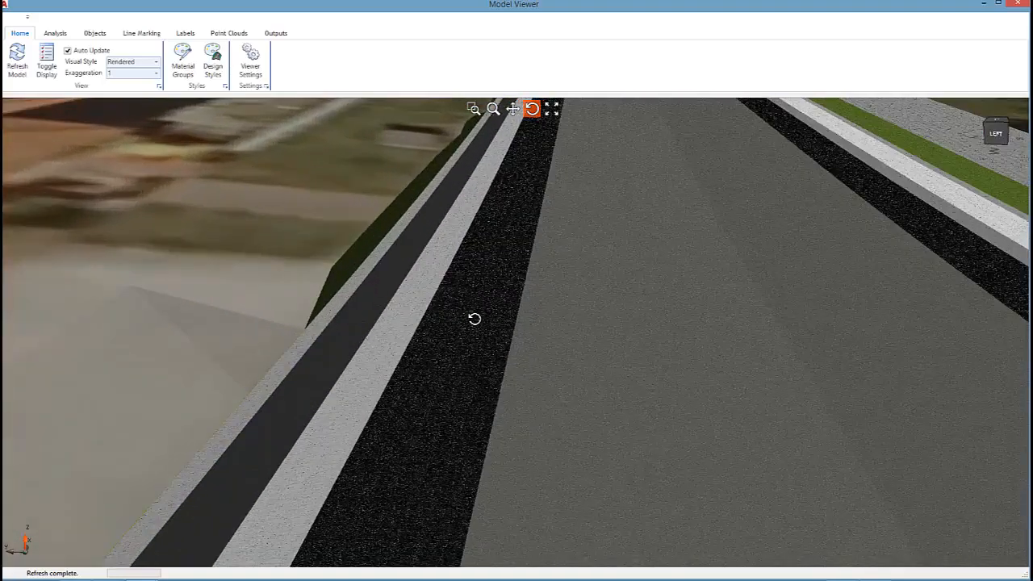
pyautogui.scroll(-7, 474, 319)
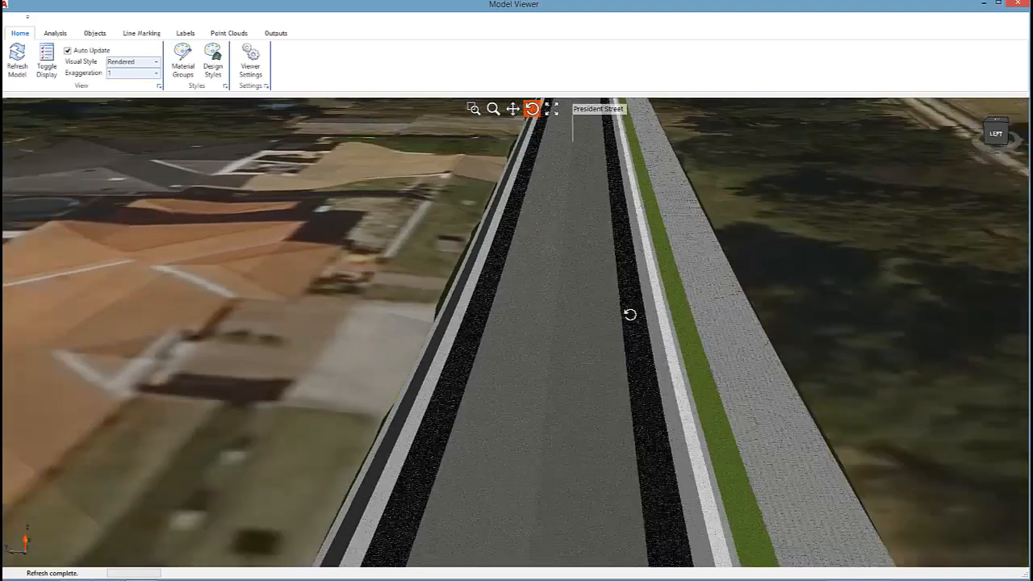
pyautogui.scroll(4, 637, 295)
pyautogui.scroll(-8, 637, 292)
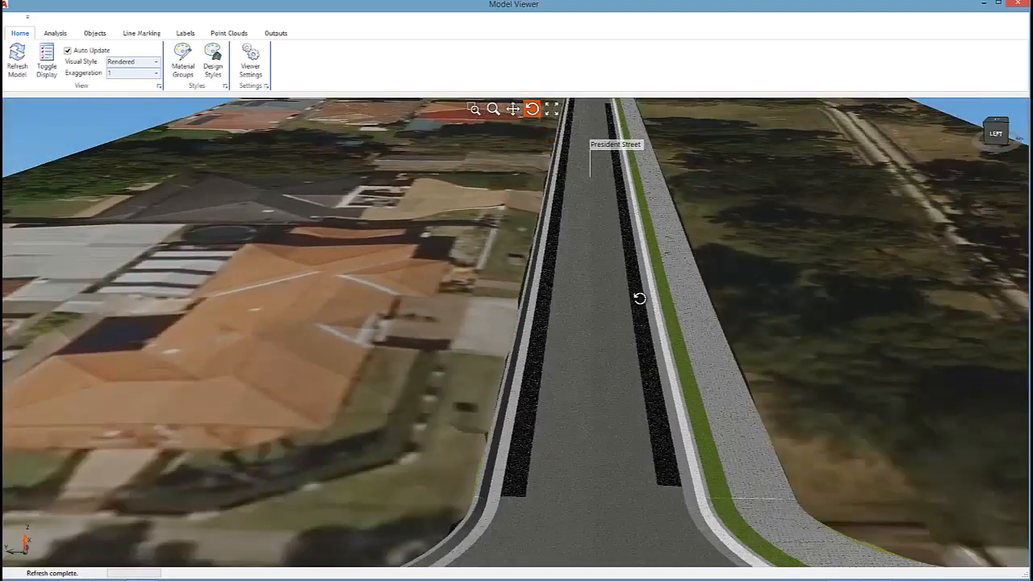
pyautogui.scroll(-5, 639, 297)
# - Inspect the intersections at both ends of President Street and the whole draped model from several angles
pyautogui.moveTo(641, 295); pyautogui.dragTo(119, 318)
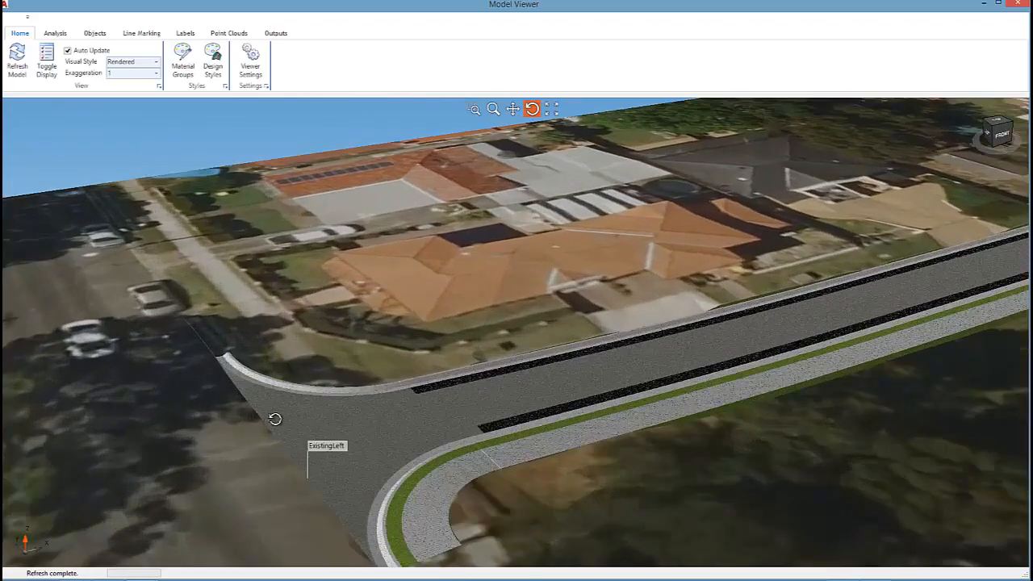
pyautogui.scroll(-8, 230, 350)
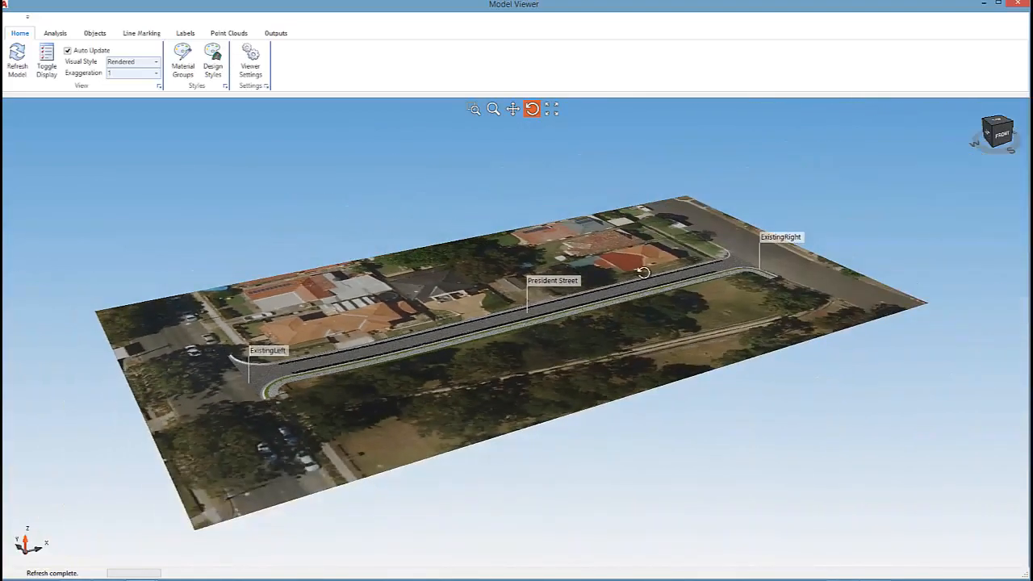
pyautogui.moveTo(682, 319); pyautogui.dragTo(802, 350)
pyautogui.scroll(8, 786, 352)
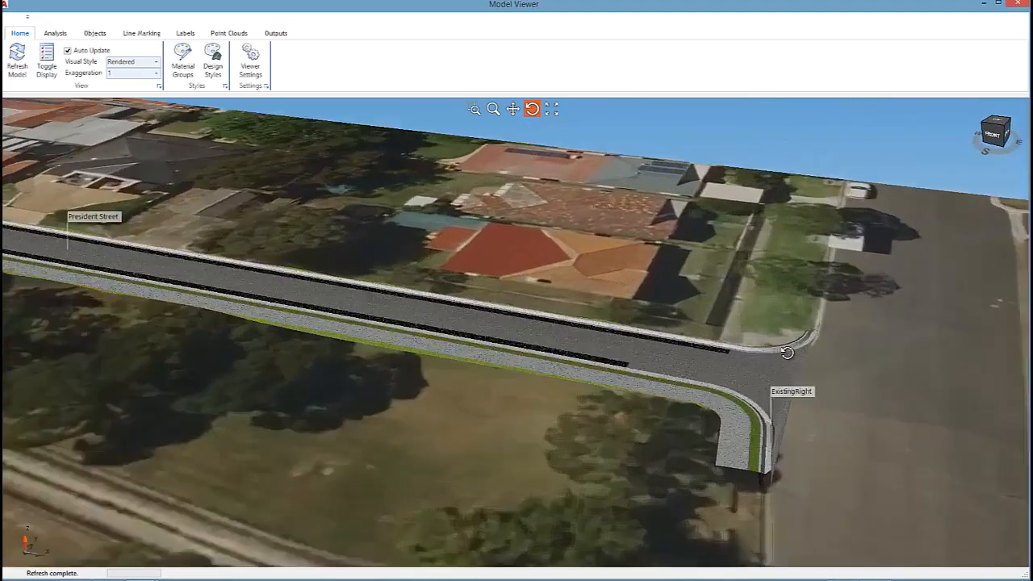
pyautogui.scroll(-10, 787, 352)
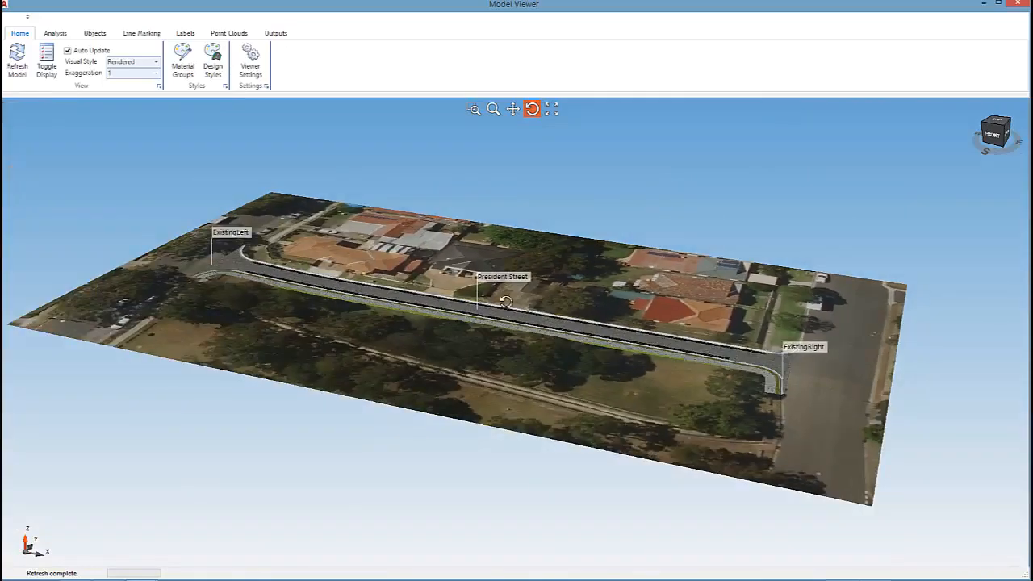
pyautogui.moveTo(403, 255); pyautogui.dragTo(548, 246)
pyautogui.scroll(6, 591, 312)
pyautogui.click(513, 109)
pyautogui.click(531, 109)
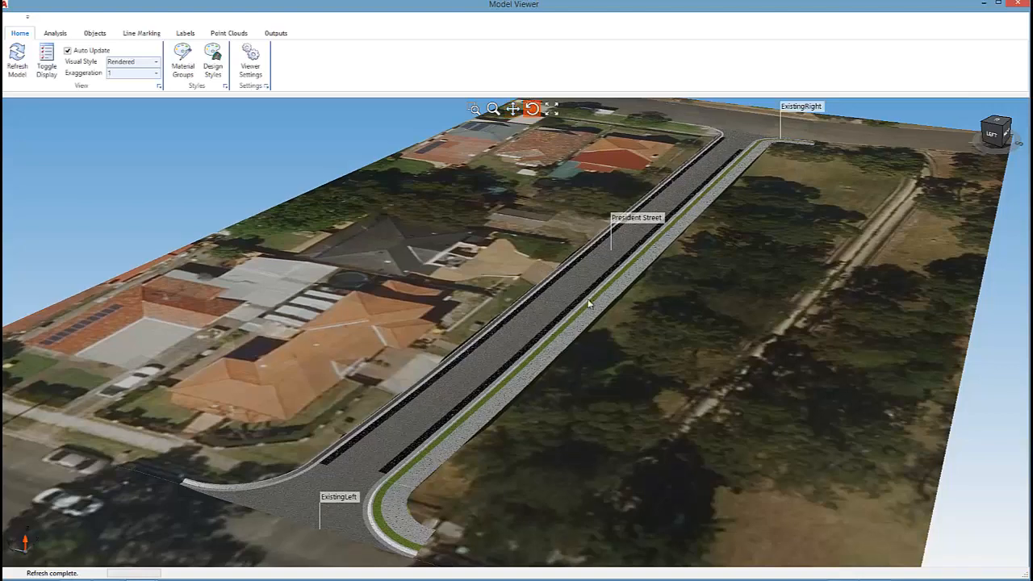
pyautogui.moveTo(591, 295); pyautogui.dragTo(593, 296)
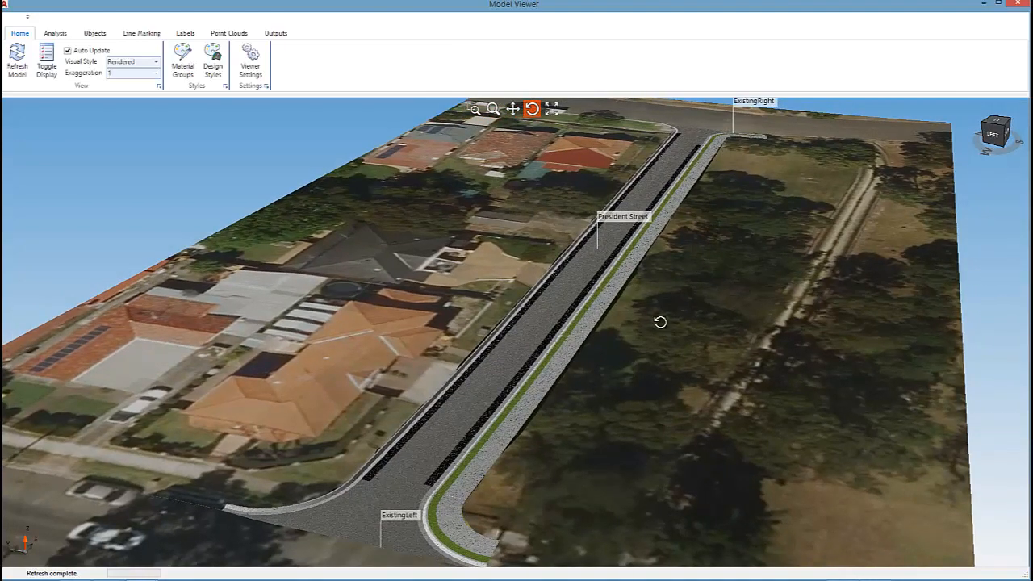
pyautogui.moveTo(659, 321); pyautogui.dragTo(673, 325)
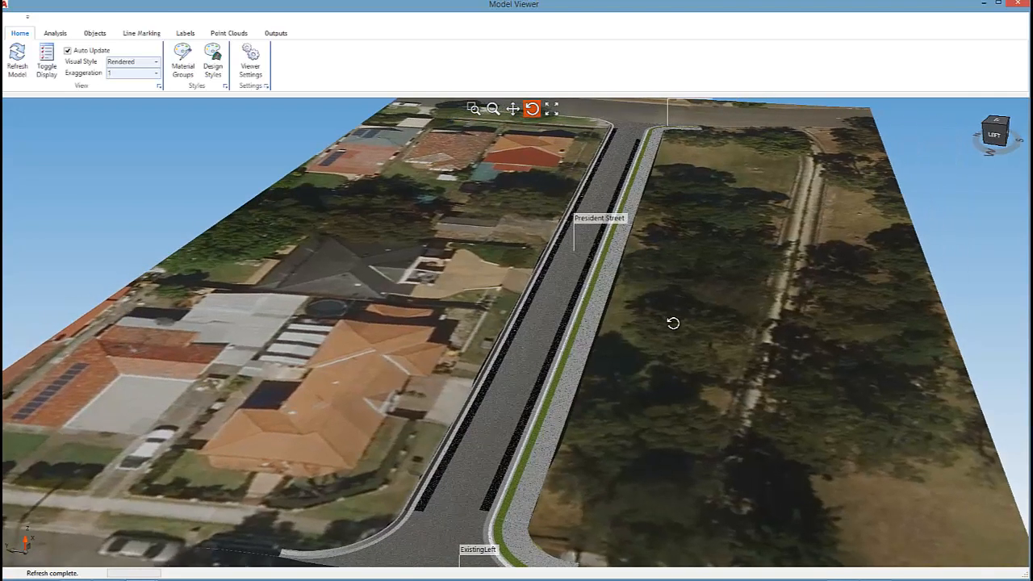
# - Show the object import tools and place the reduced Model Viewer window beside the plan drawing
pyautogui.click(89, 33)
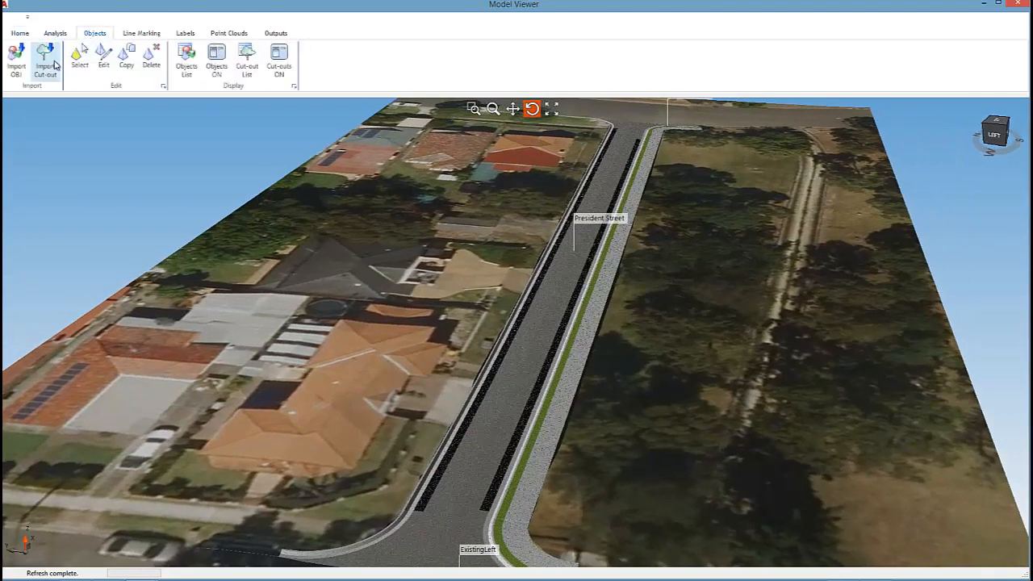
pyautogui.click(53, 68)
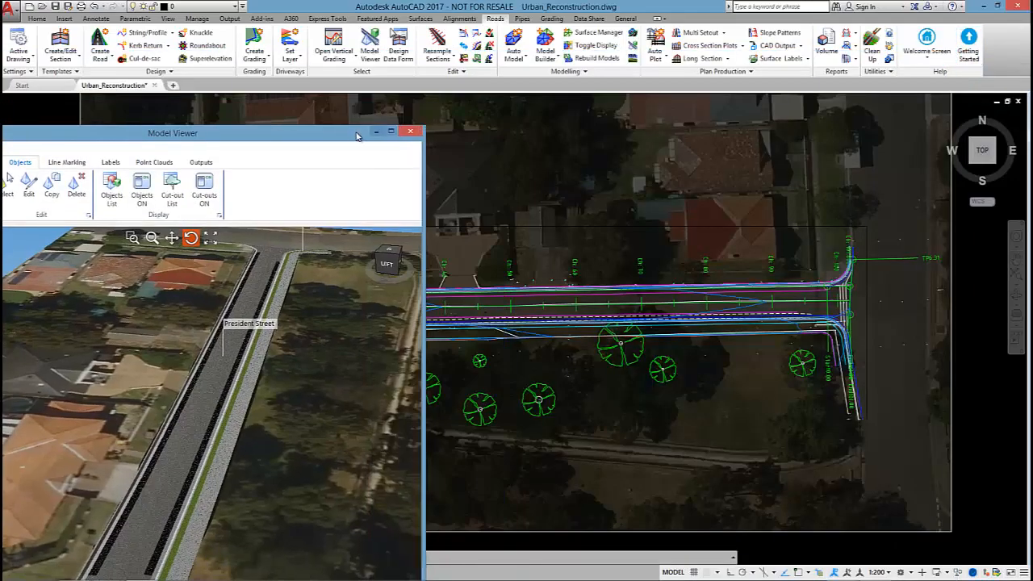
pyautogui.moveTo(357, 135)
pyautogui.mouseDown()
pyautogui.moveTo(440, 38)
pyautogui.moveTo(430, 39)
pyautogui.moveTo(413, 84)
pyautogui.mouseUp()
pyautogui.click(685, 347)
# - Draw a closed four-corner polyline around the trees in the park area south of President Street
pyautogui.scroll(-4, 577, 375)
pyautogui.moveTo(574, 381); pyautogui.dragTo(803, 393, button='middle')
pyautogui.scroll(2, 802, 389)
pyautogui.write('pl')
pyautogui.press('Return')
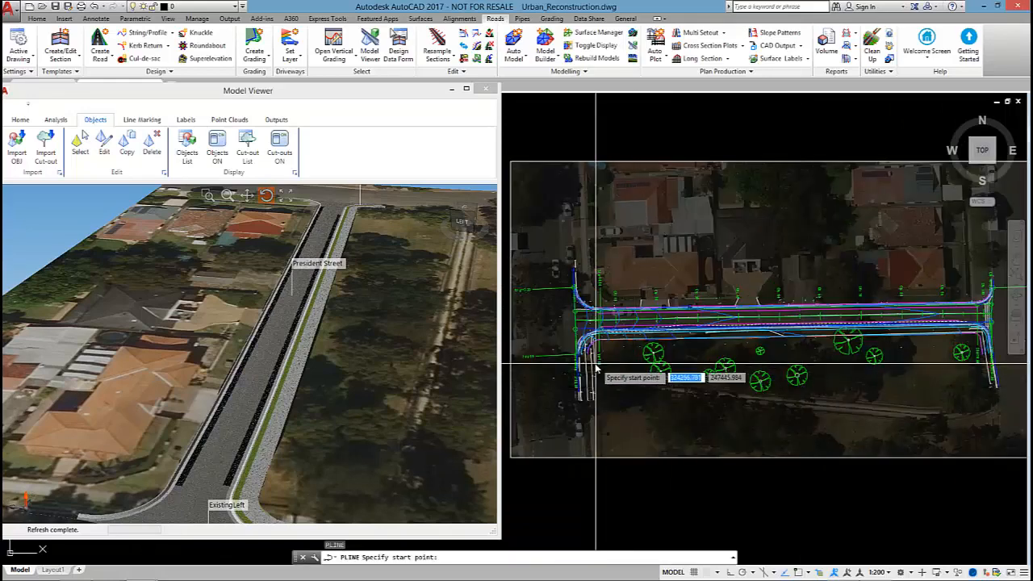
pyautogui.scroll(4, 596, 361)
pyautogui.click(598, 330)
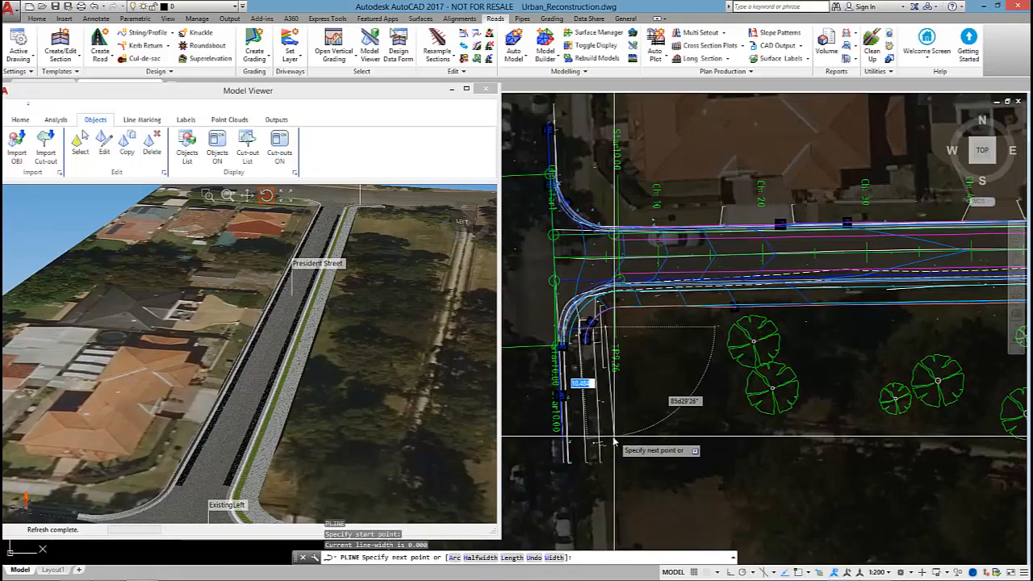
pyautogui.scroll(-4, 771, 434)
pyautogui.moveTo(769, 433); pyautogui.dragTo(651, 431, button='middle')
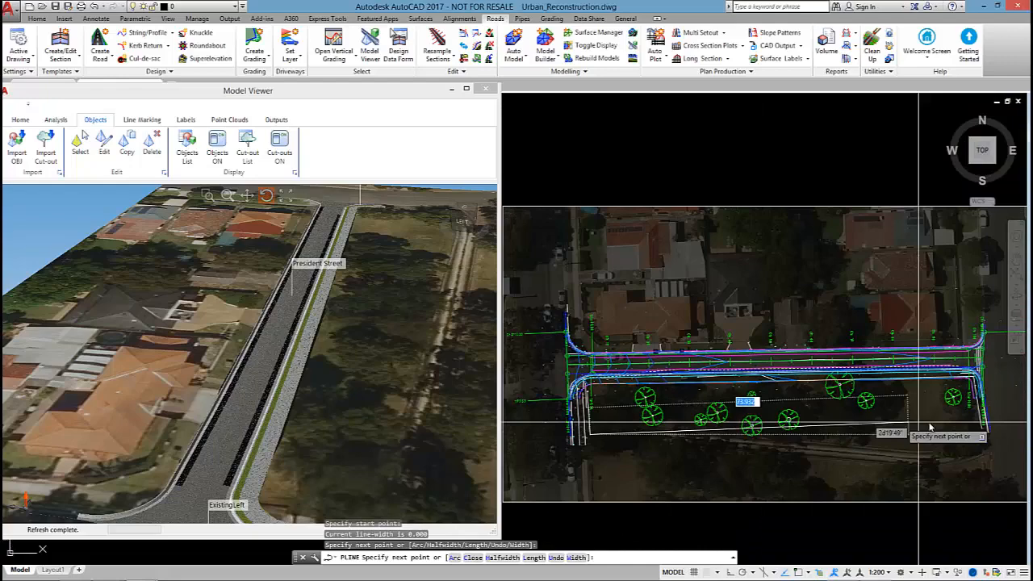
pyautogui.click(976, 425)
pyautogui.scroll(2, 973, 381)
pyautogui.click(974, 379)
pyautogui.scroll(-2, 742, 379)
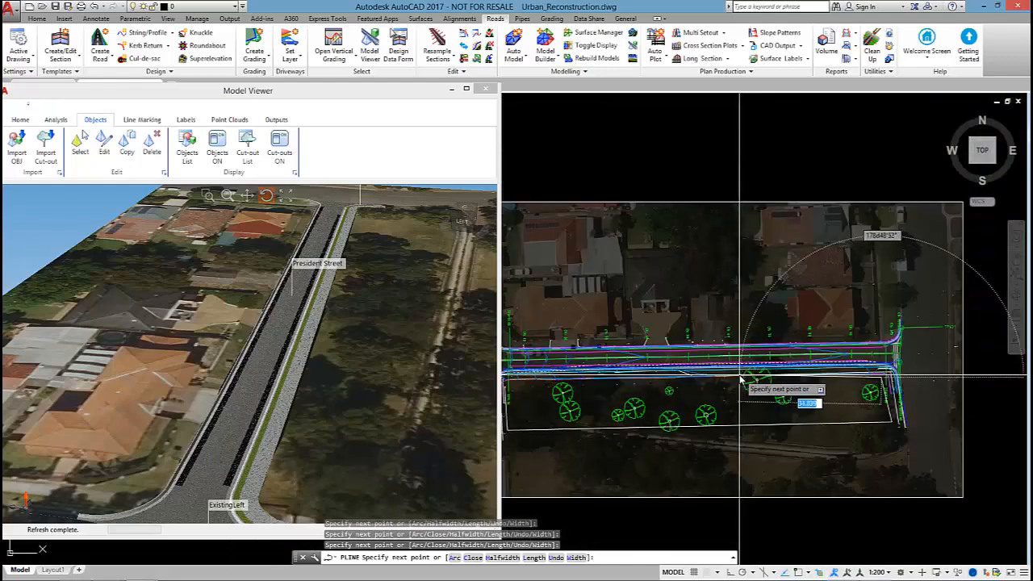
pyautogui.moveTo(691, 380); pyautogui.dragTo(845, 390, button='middle')
pyautogui.scroll(4, 686, 414)
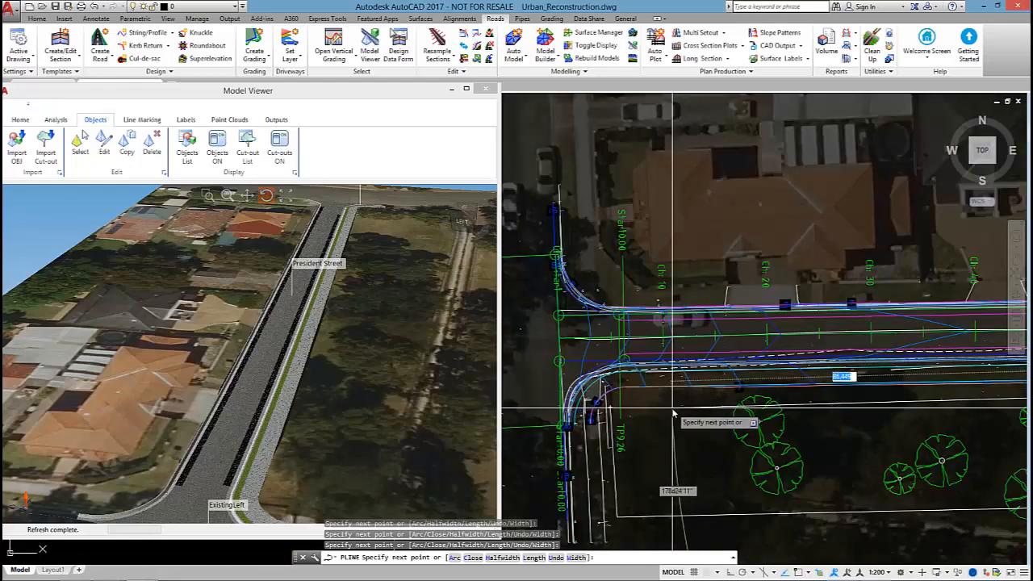
pyautogui.write('c')
pyautogui.press('Return')
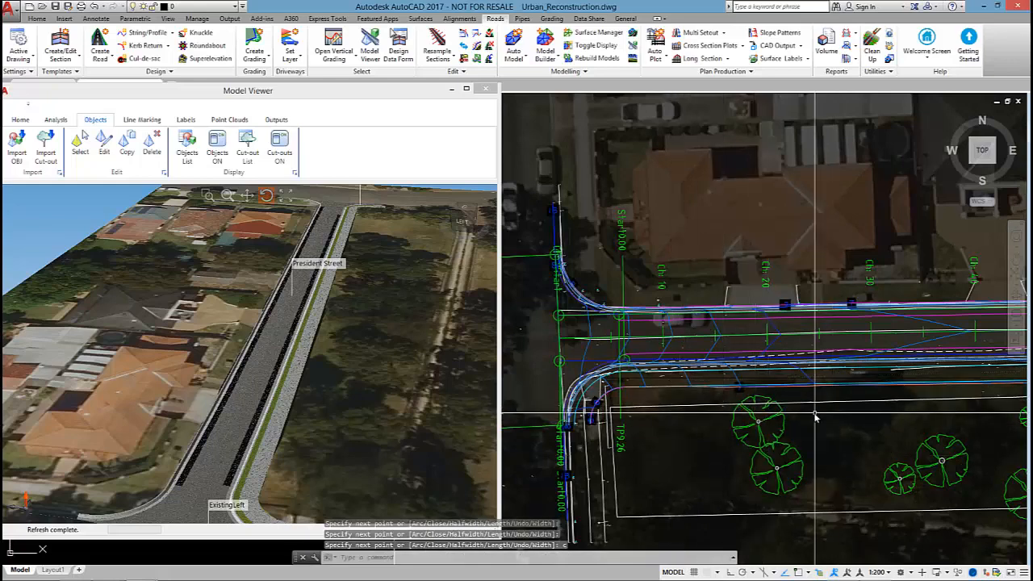
pyautogui.press('Escape')
pyautogui.press('Escape')
# - Reposition the Model Viewer window and widen it over the western part of the drawing
pyautogui.scroll(-8, 879, 434)
pyautogui.scroll(6, 733, 366)
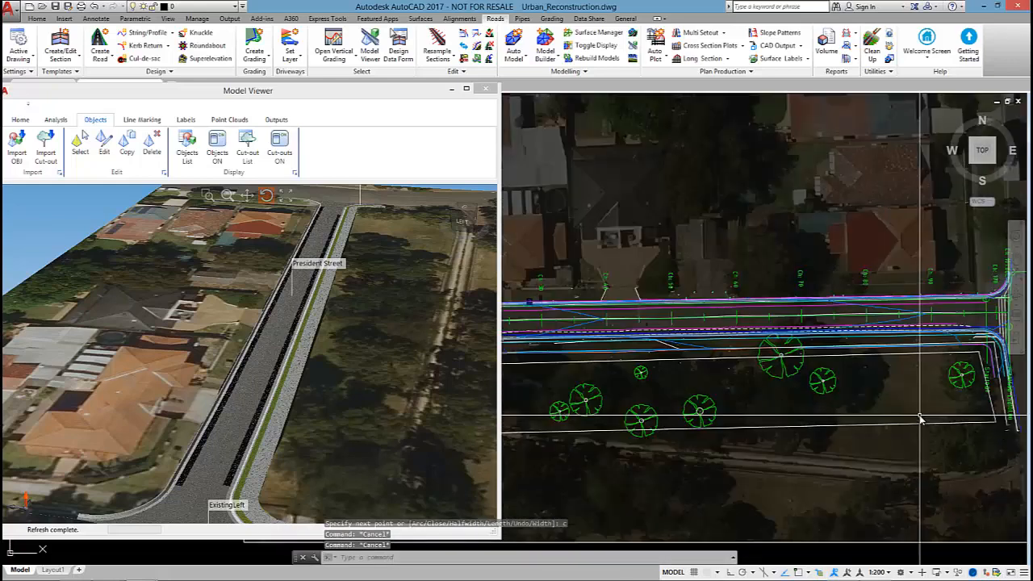
pyautogui.moveTo(320, 100); pyautogui.dragTo(343, 74)
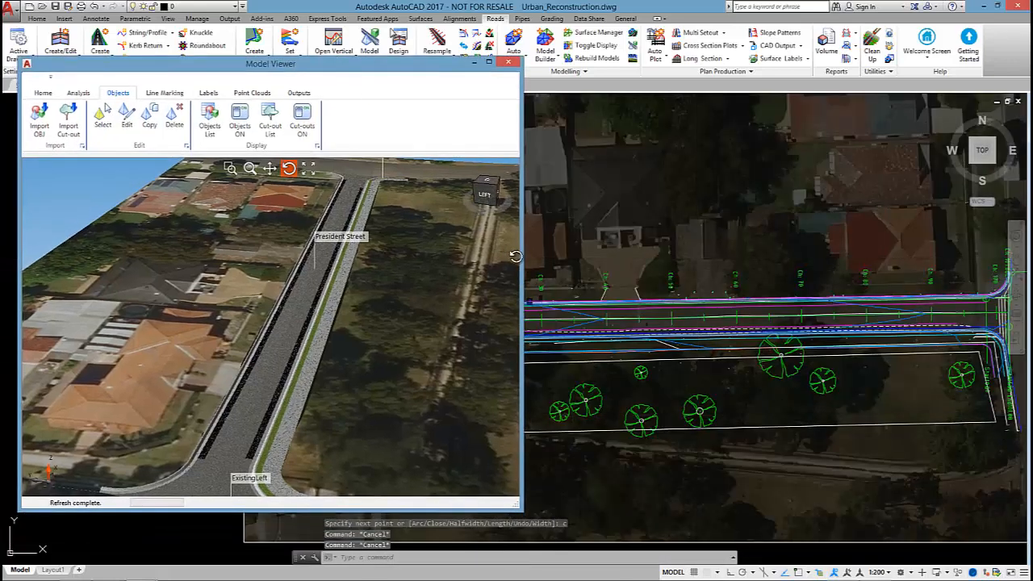
pyautogui.moveTo(525, 257); pyautogui.dragTo(618, 251)
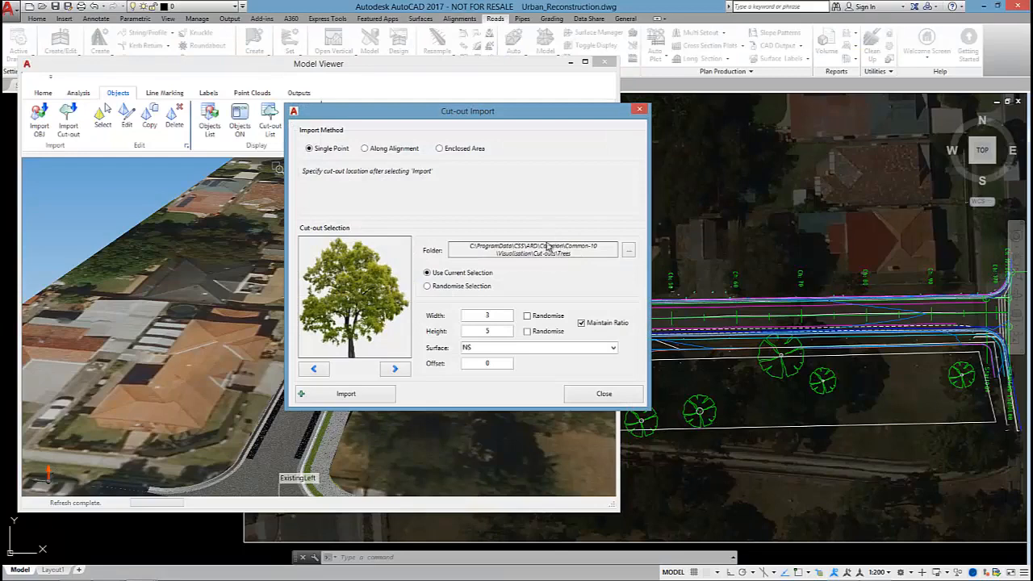
# - Browse the tree cut-out images available in the Trees folder for import
pyautogui.click(392, 369)
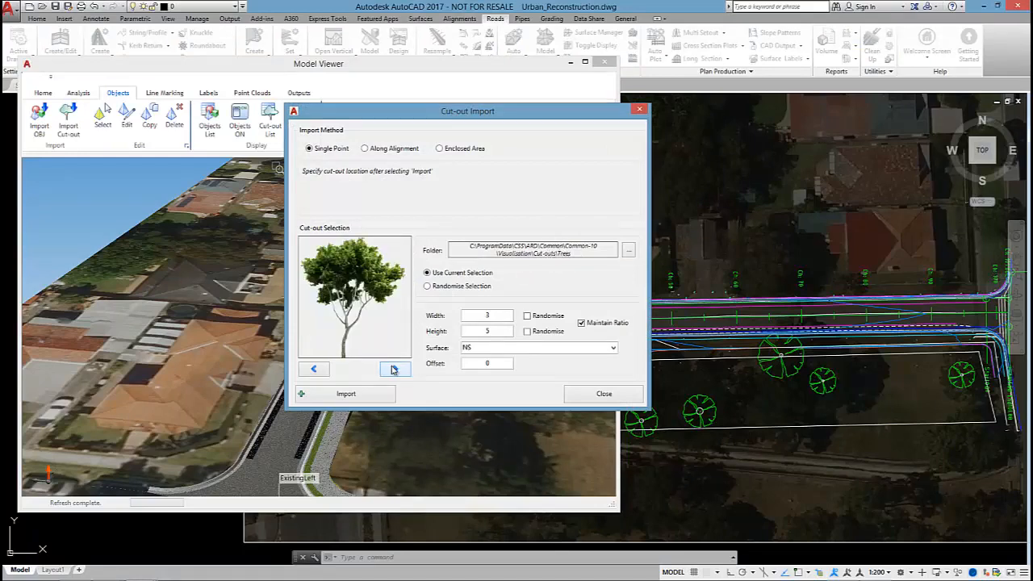
pyautogui.click(393, 369)
pyautogui.click(394, 370)
pyautogui.click(394, 369)
pyautogui.click(395, 369)
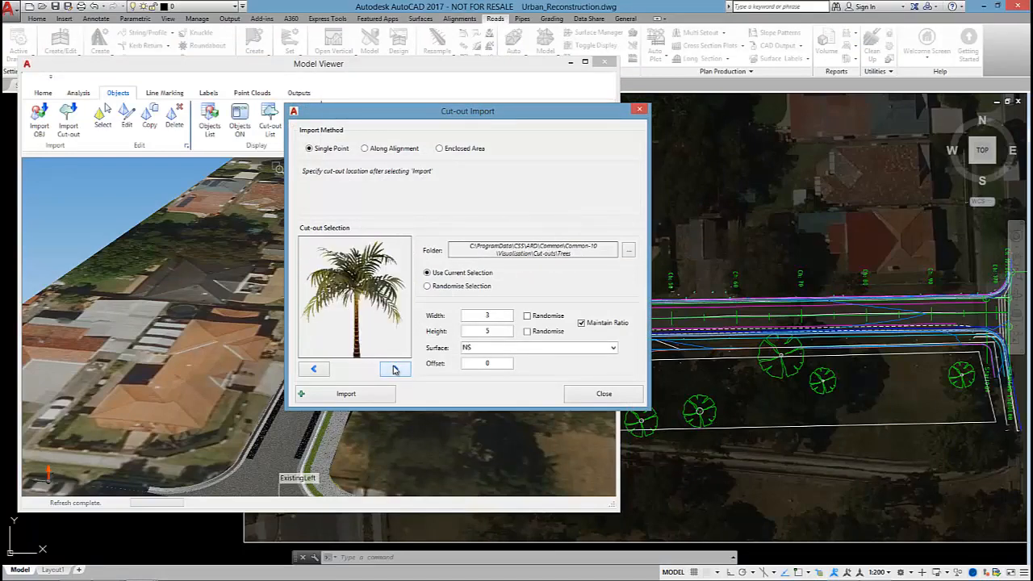
pyautogui.click(394, 369)
pyautogui.click(395, 369)
pyautogui.click(397, 369)
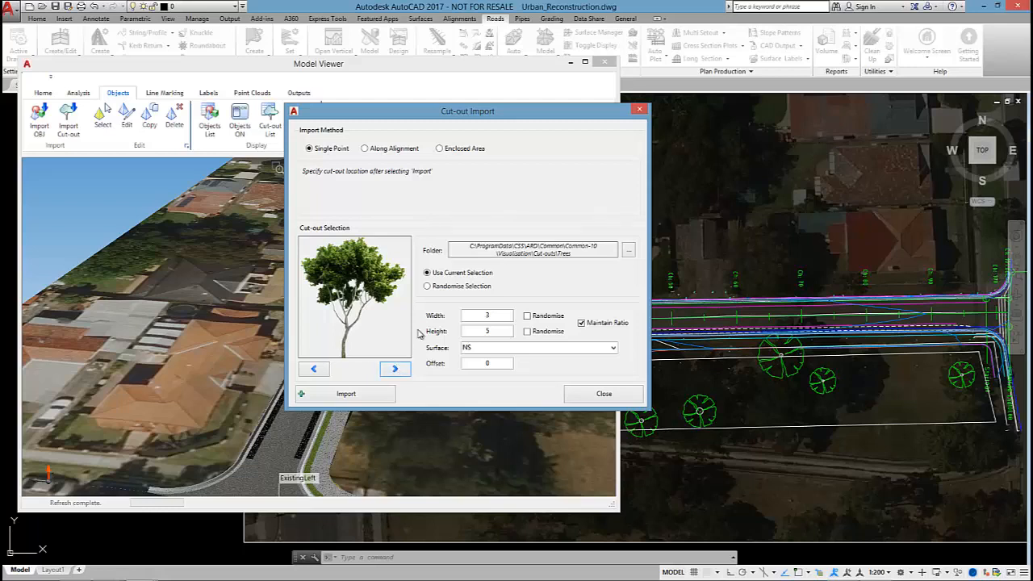
pyautogui.click(395, 369)
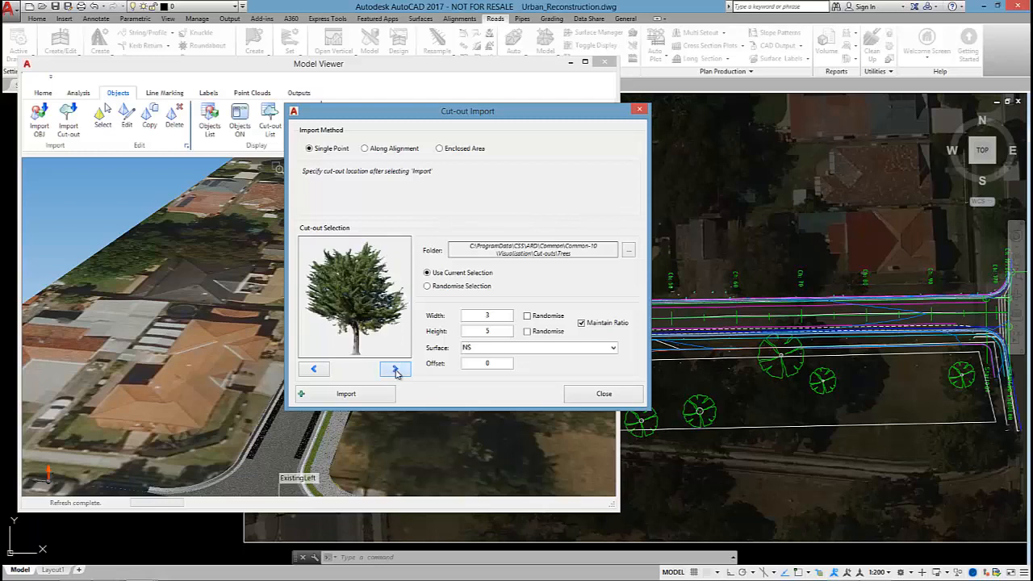
# - Choose the leafy green tree with a slender branching trunk as cut-out and set the import to an enclosed area with 20 cut-outs
pyautogui.click(395, 368)
pyautogui.click(395, 370)
pyautogui.click(395, 370)
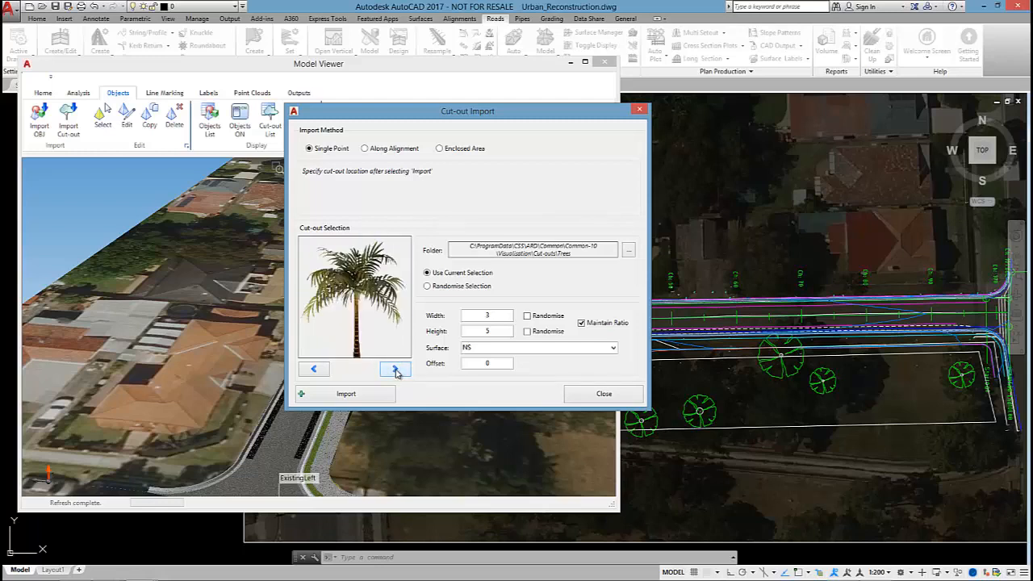
pyautogui.click(395, 369)
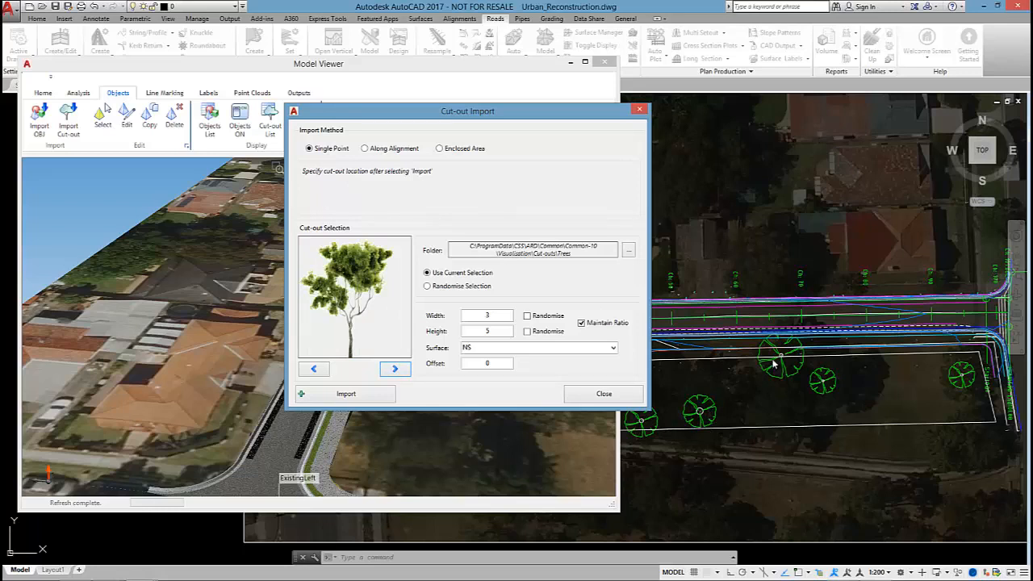
pyautogui.click(441, 148)
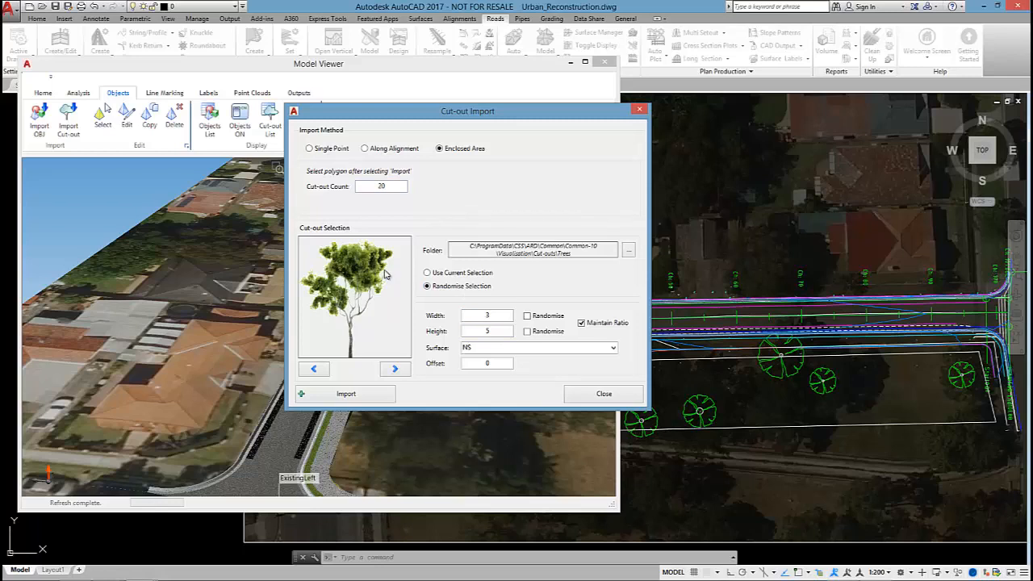
# - Randomise the tree width and height, with heights ranging from 5 to 10, keeping the current tree selection
pyautogui.click(534, 317)
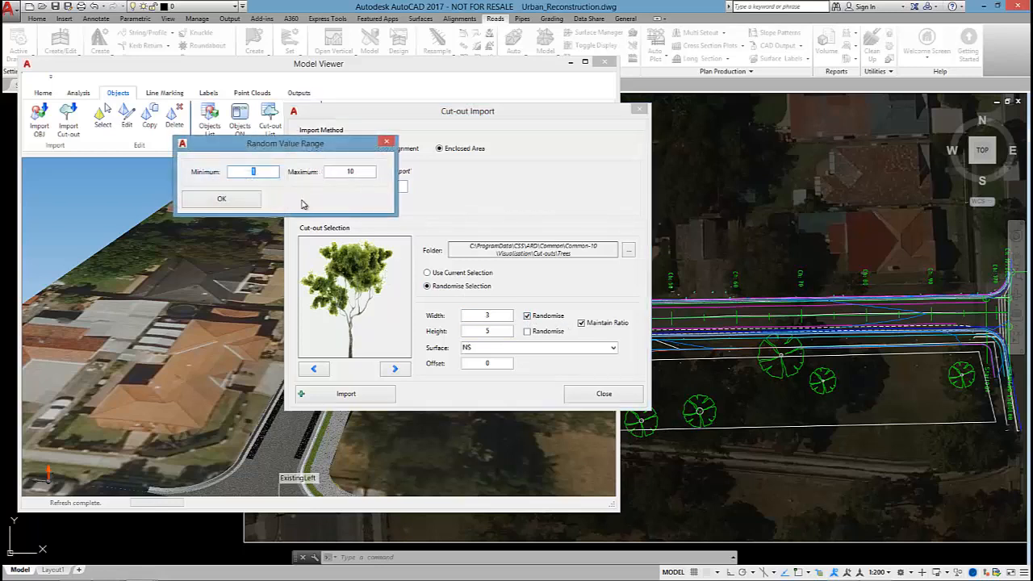
pyautogui.click(240, 199)
pyautogui.click(527, 331)
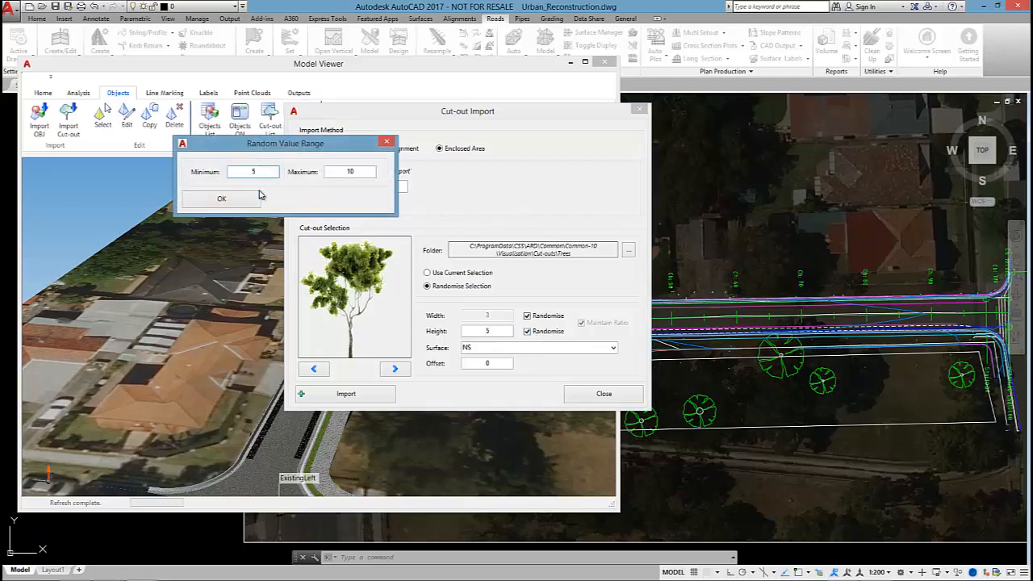
pyautogui.click(245, 197)
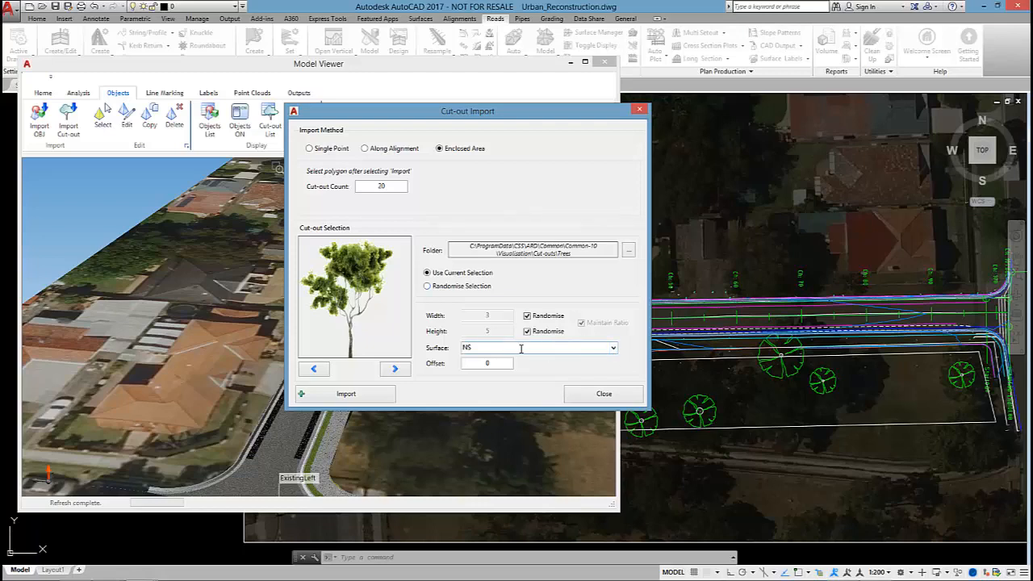
# - Import the tree cut-outs inside the closed park polyline south of President Street
pyautogui.click(359, 394)
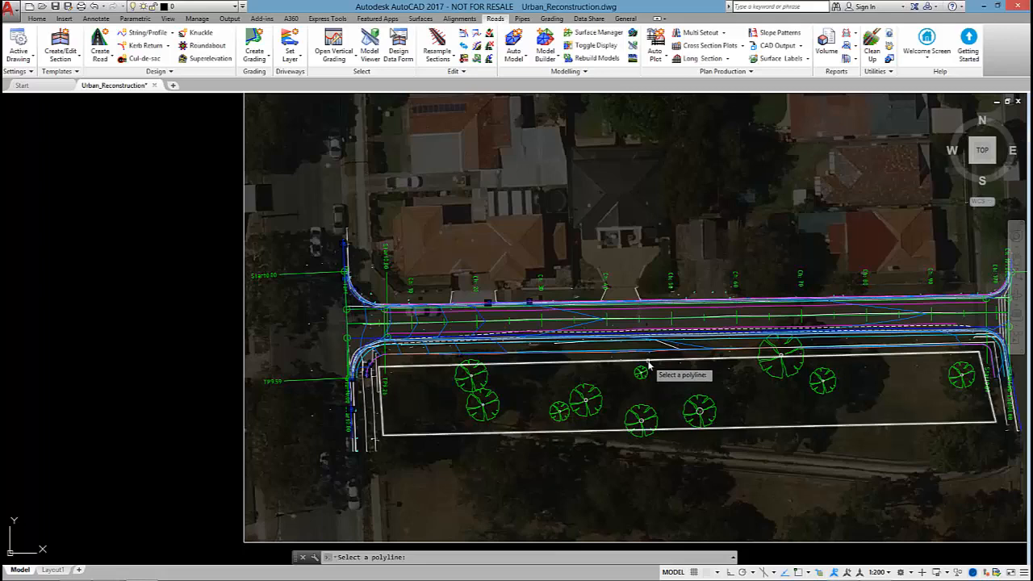
pyautogui.click(648, 366)
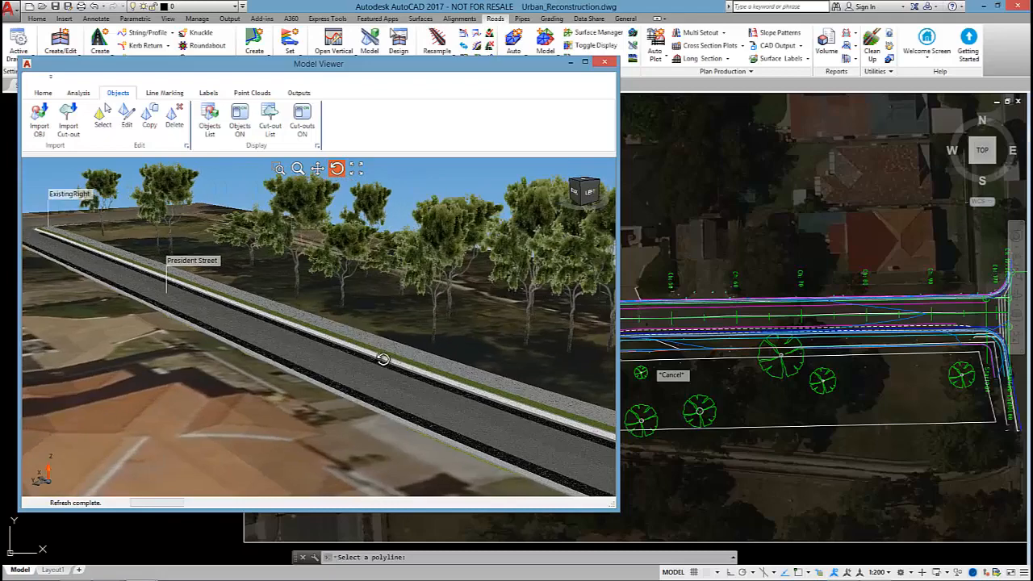
pyautogui.moveTo(383, 359); pyautogui.dragTo(356, 344)
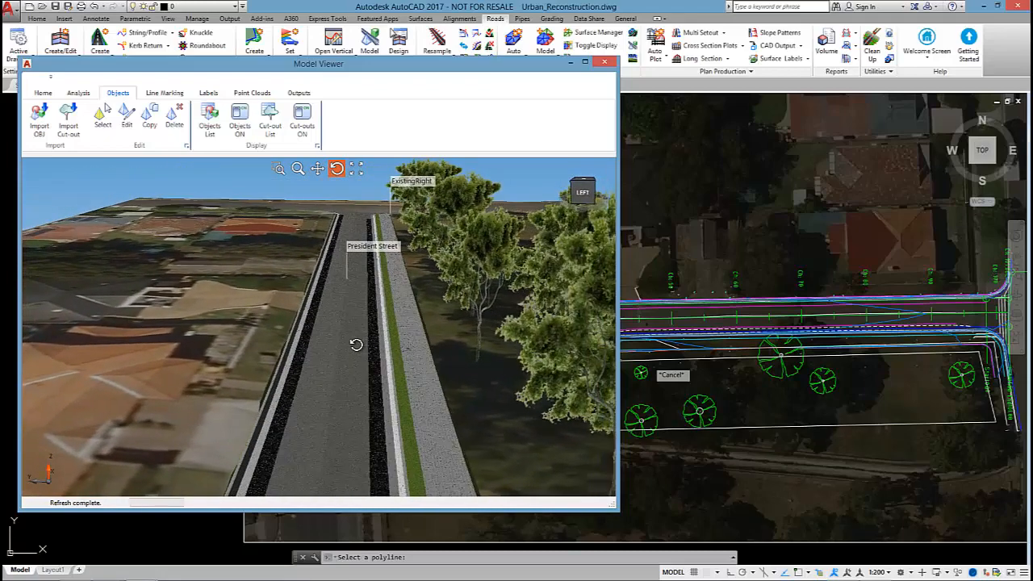
pyautogui.click(692, 351)
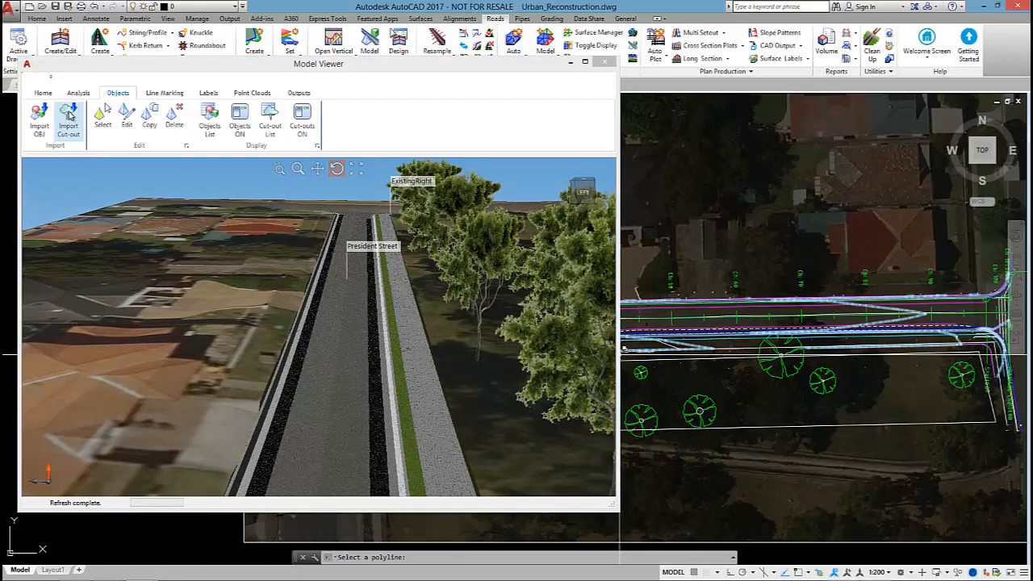
# - Start another cut-out import from the People folder and choose the woman walking away with a green bag
pyautogui.click(68, 129)
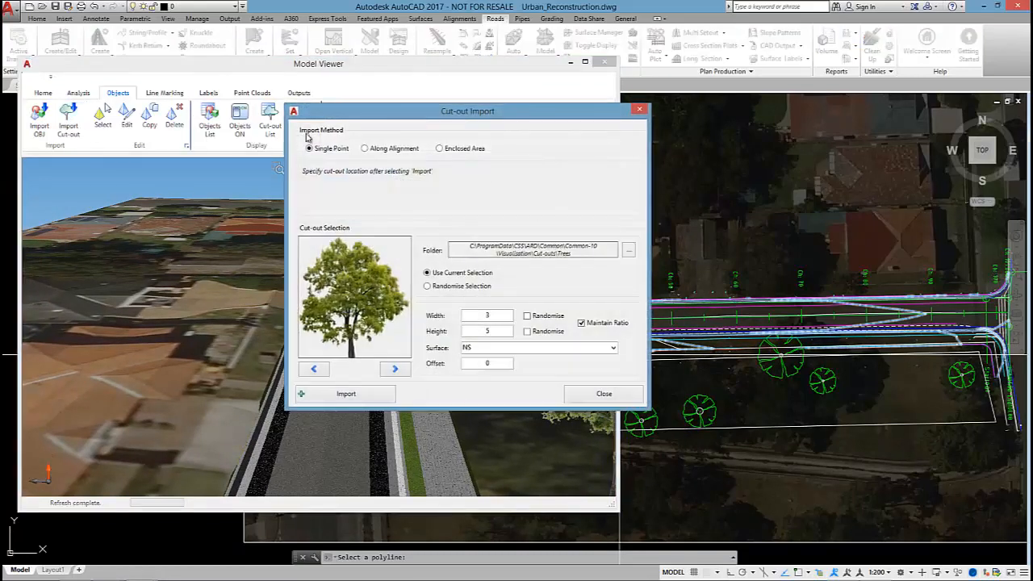
pyautogui.click(630, 251)
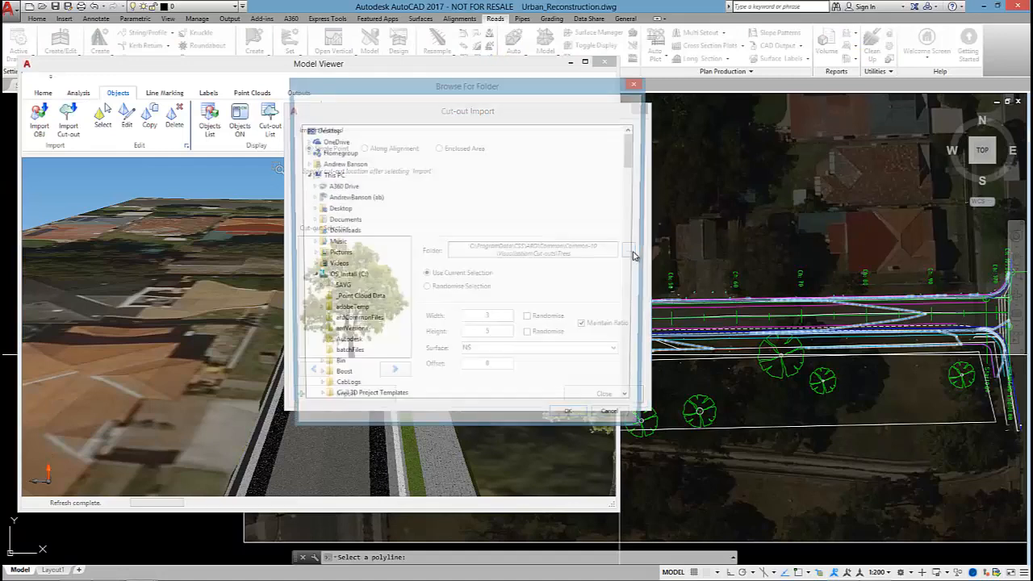
pyautogui.moveTo(636, 164); pyautogui.dragTo(634, 236)
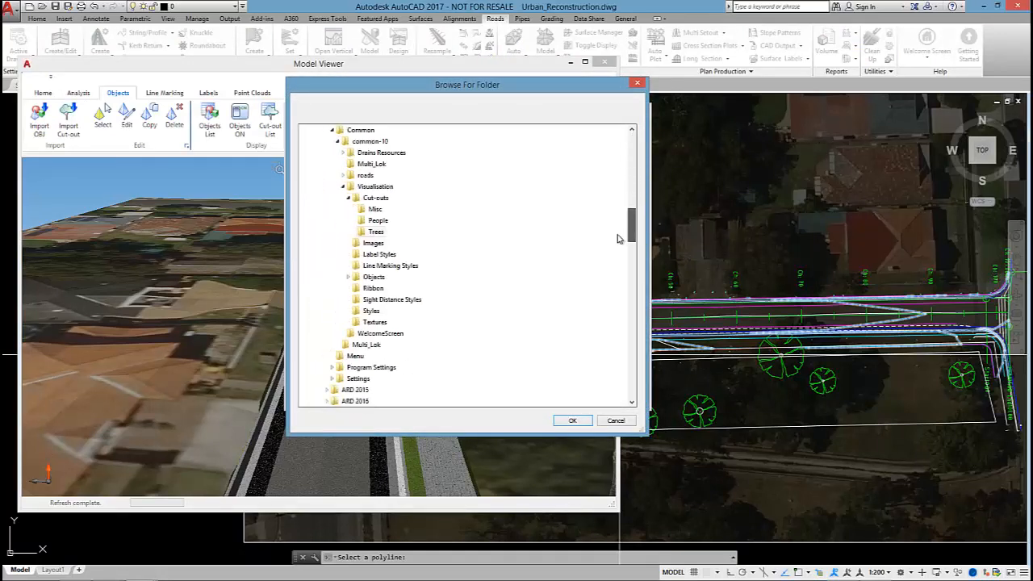
pyautogui.click(378, 220)
pyautogui.click(581, 421)
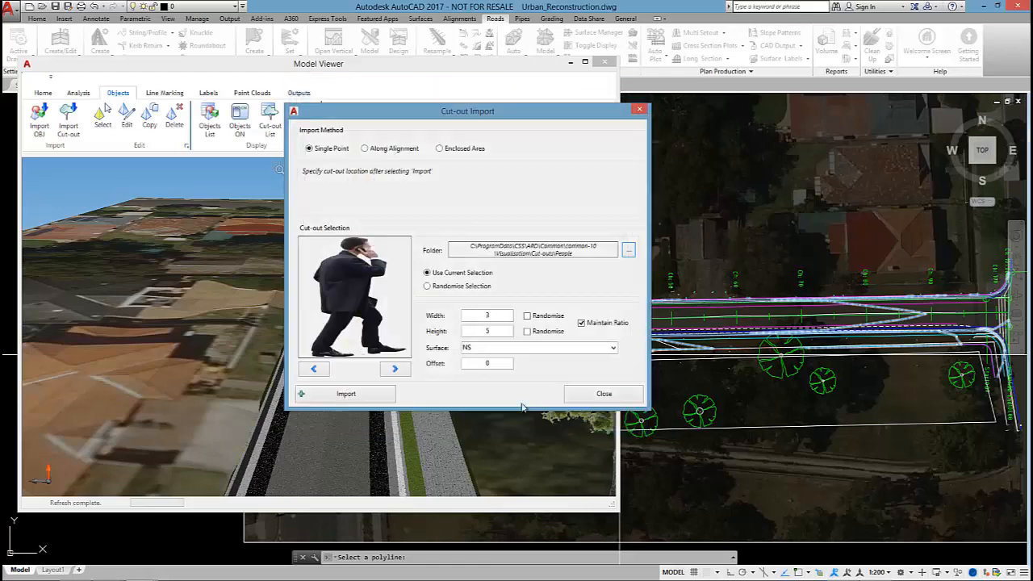
pyautogui.click(393, 369)
pyautogui.click(393, 369)
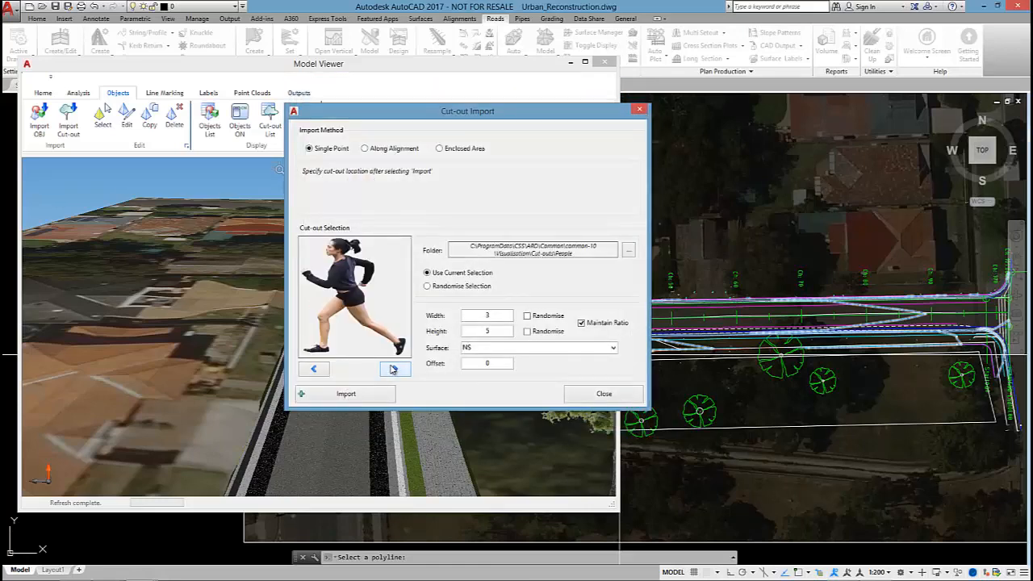
pyautogui.click(319, 369)
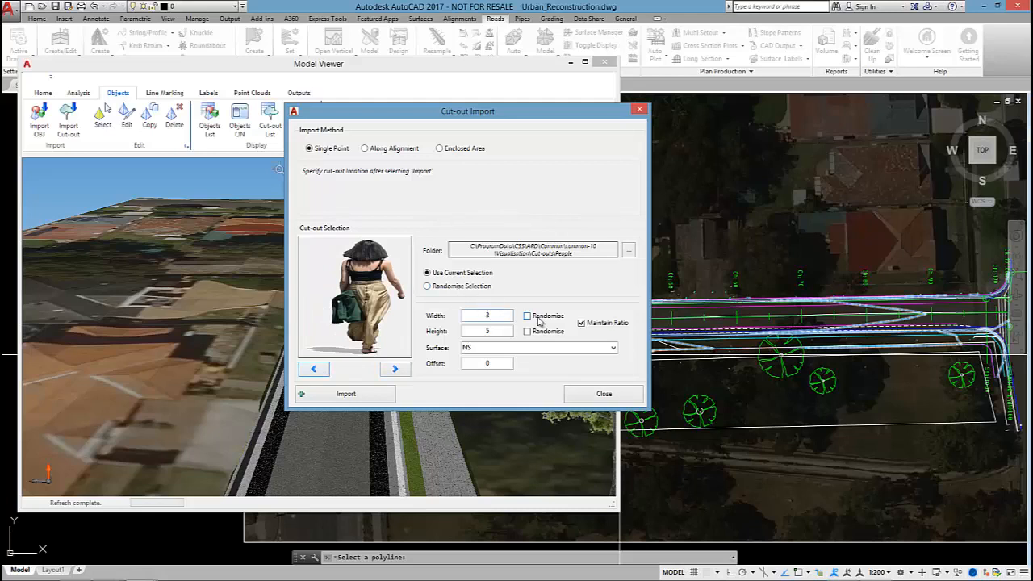
# - Set the person cut-out to 0.90 wide and 1.80 high, placed on the TotalModel surface
pyautogui.moveTo(496, 331); pyautogui.dragTo(461, 335)
pyautogui.click(612, 348)
pyautogui.click(484, 364)
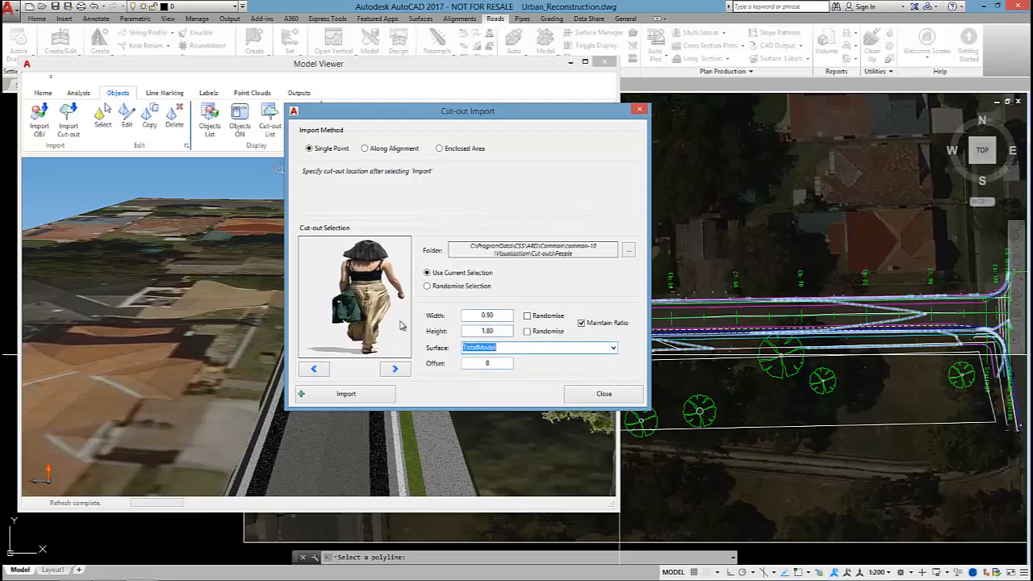
# - Import the person cut-out at a single point beside the southern footpath of President Street
pyautogui.click(370, 400)
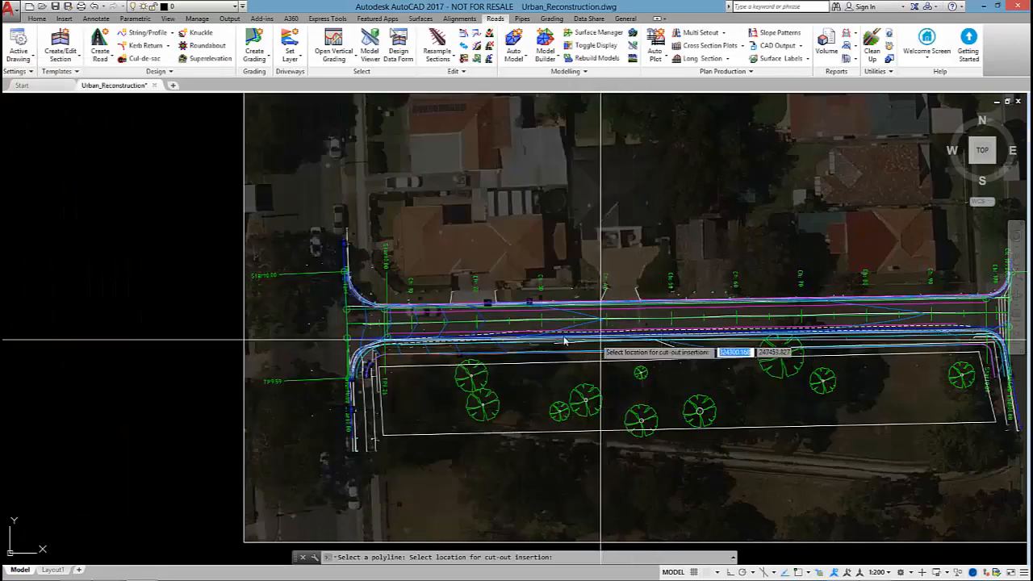
pyautogui.scroll(5, 594, 340)
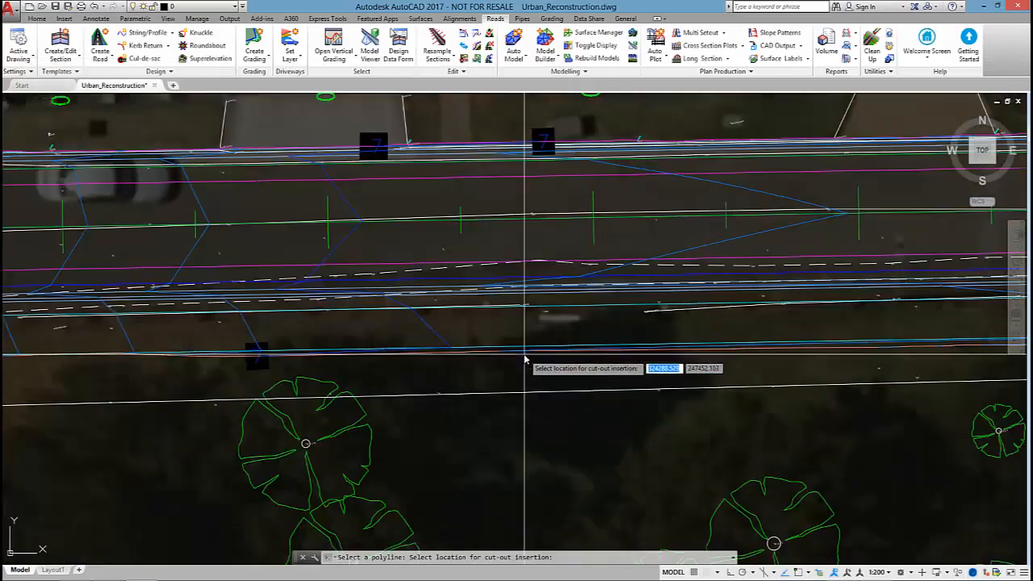
pyautogui.click(438, 306)
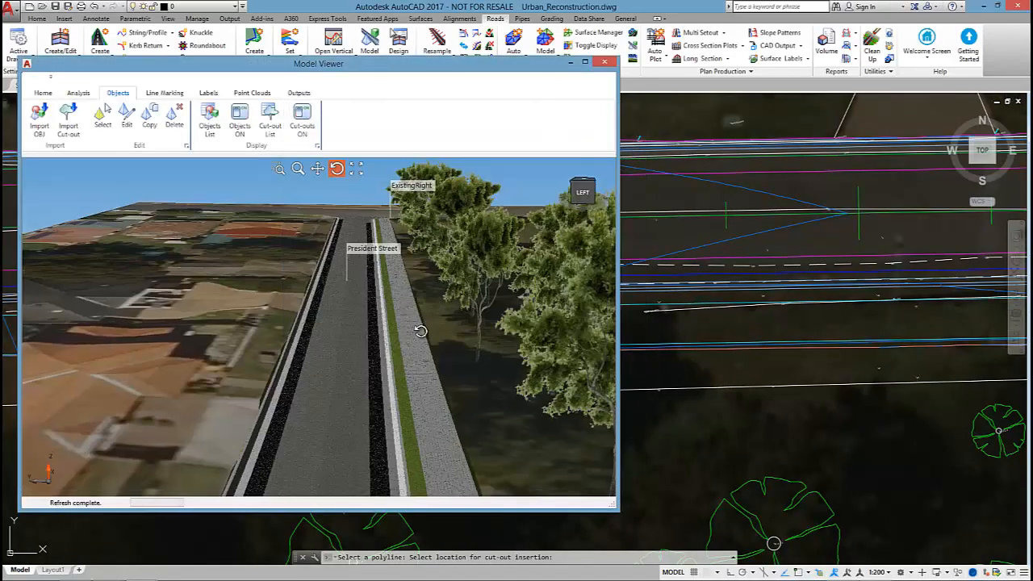
# - Examine the imported person and trees along President Street at street level in the 3D model
pyautogui.scroll(3, 419, 348)
pyautogui.moveTo(420, 377); pyautogui.dragTo(412, 351)
pyautogui.scroll(4, 412, 389)
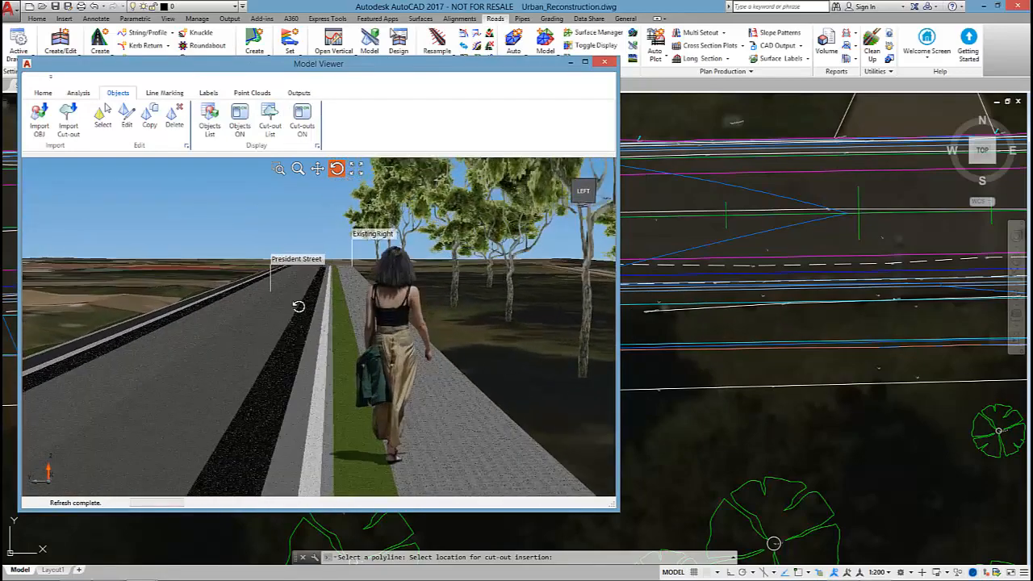
pyautogui.moveTo(297, 300); pyautogui.dragTo(351, 337)
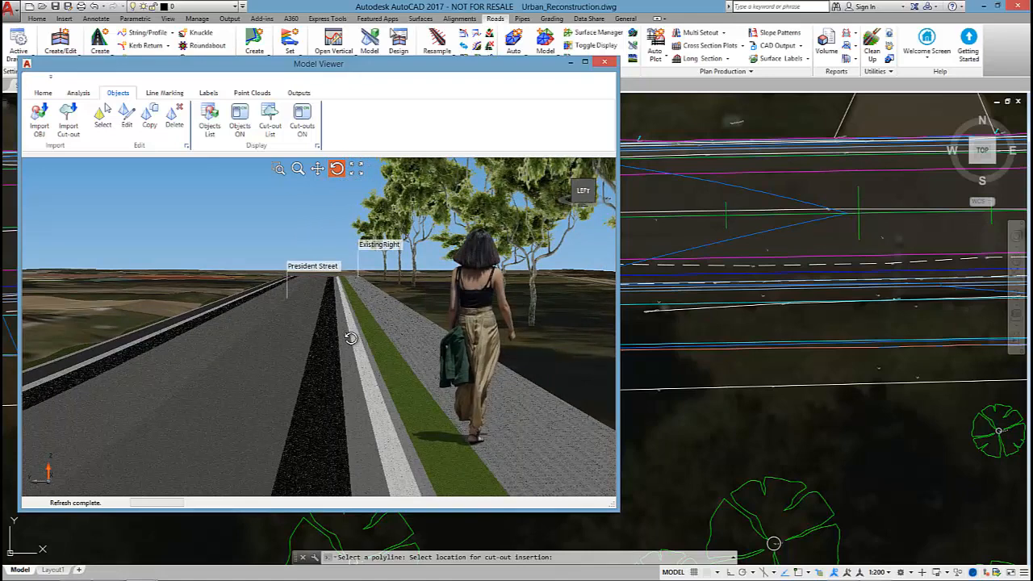
pyautogui.scroll(-6, 363, 309)
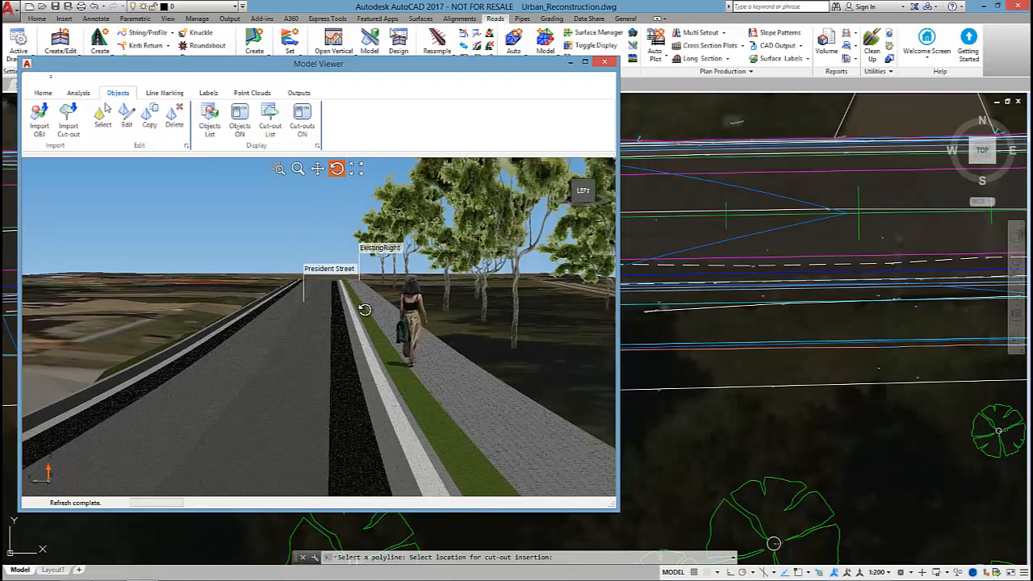
pyautogui.moveTo(364, 309); pyautogui.dragTo(333, 322)
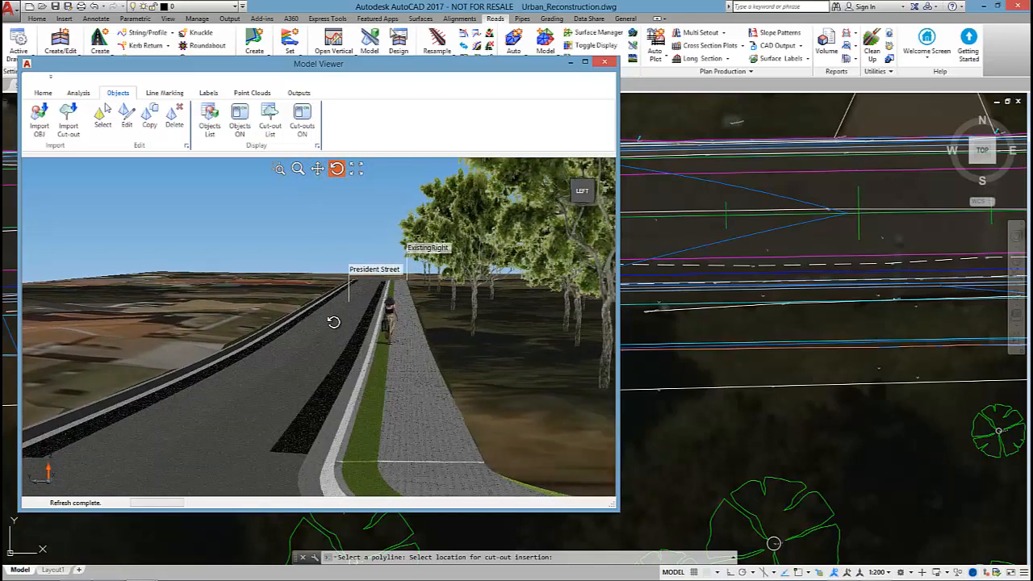
pyautogui.click(317, 168)
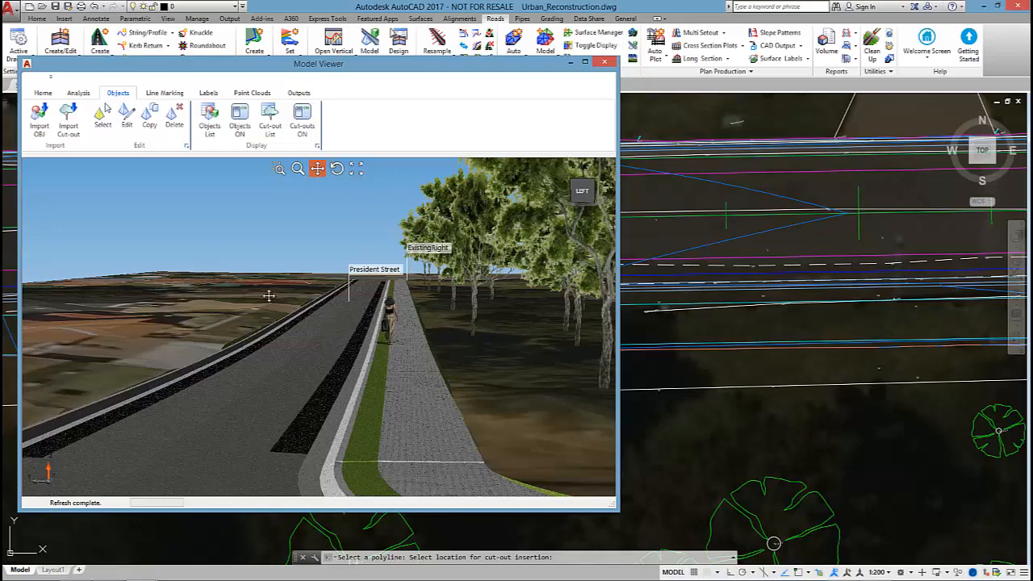
pyautogui.moveTo(268, 297); pyautogui.dragTo(302, 341)
pyautogui.click(336, 168)
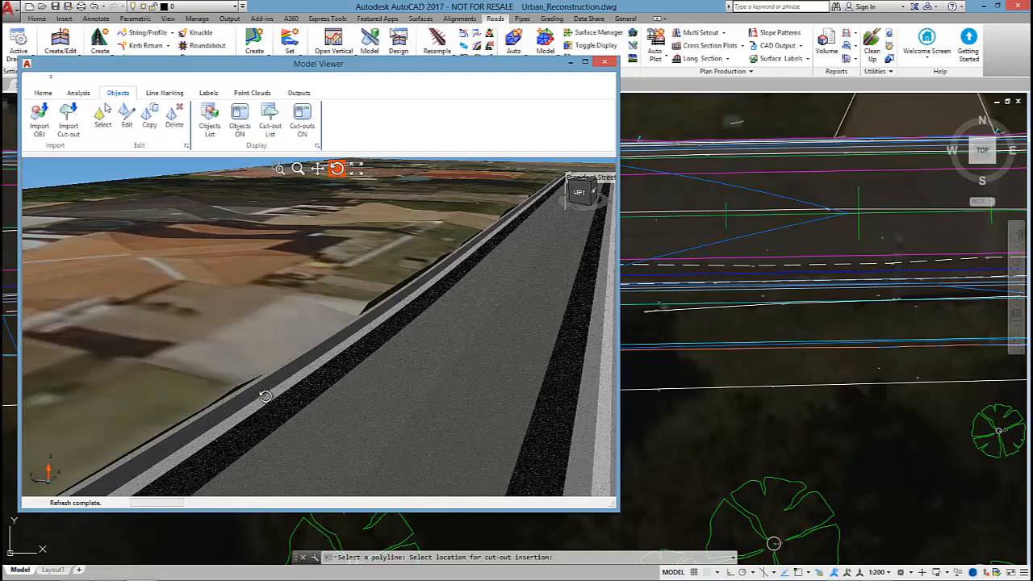
# - Open the design data form for President Street from its road surface in the 3D model
pyautogui.rightClick(340, 337)
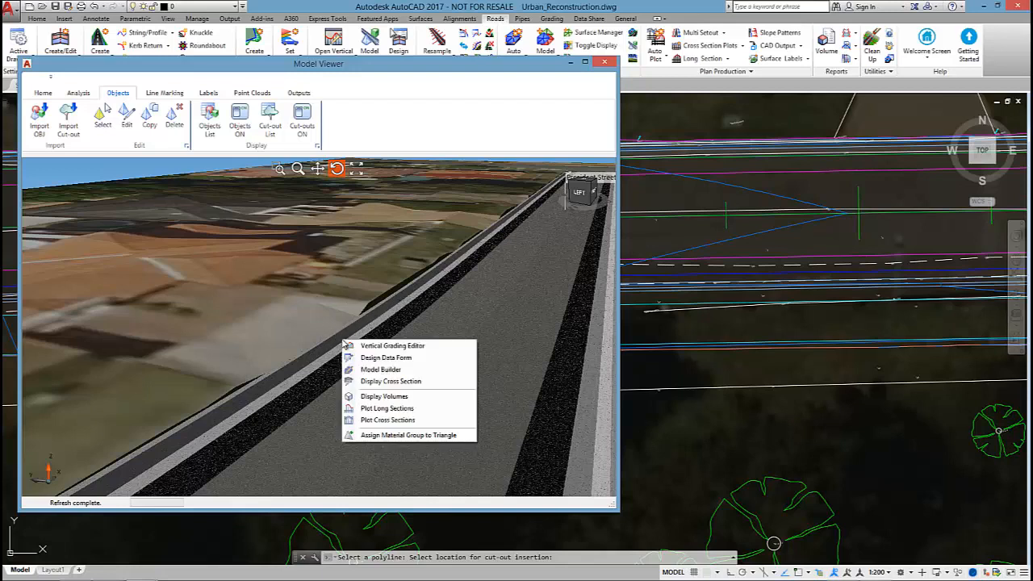
pyautogui.rightClick(491, 321)
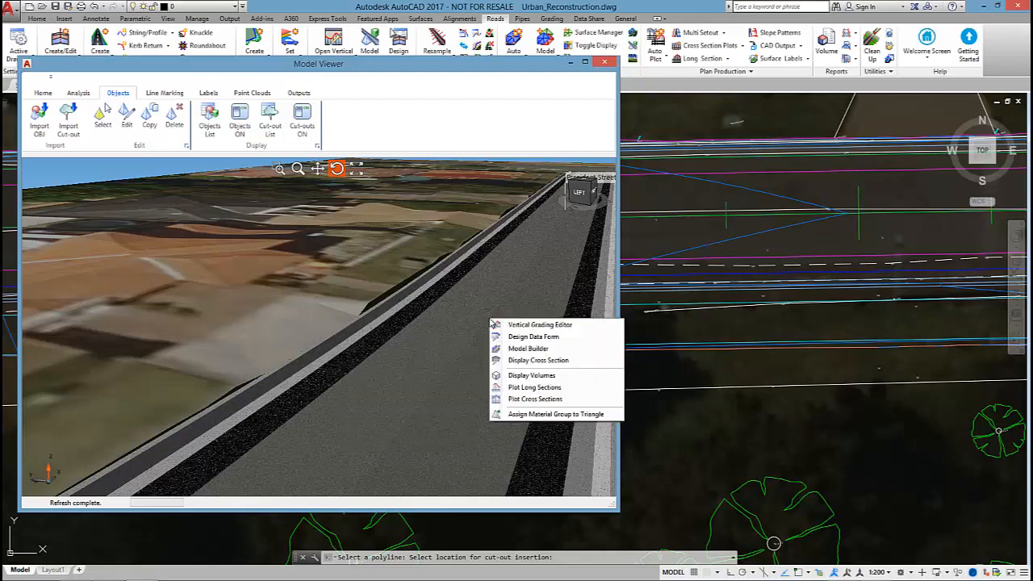
pyautogui.click(554, 337)
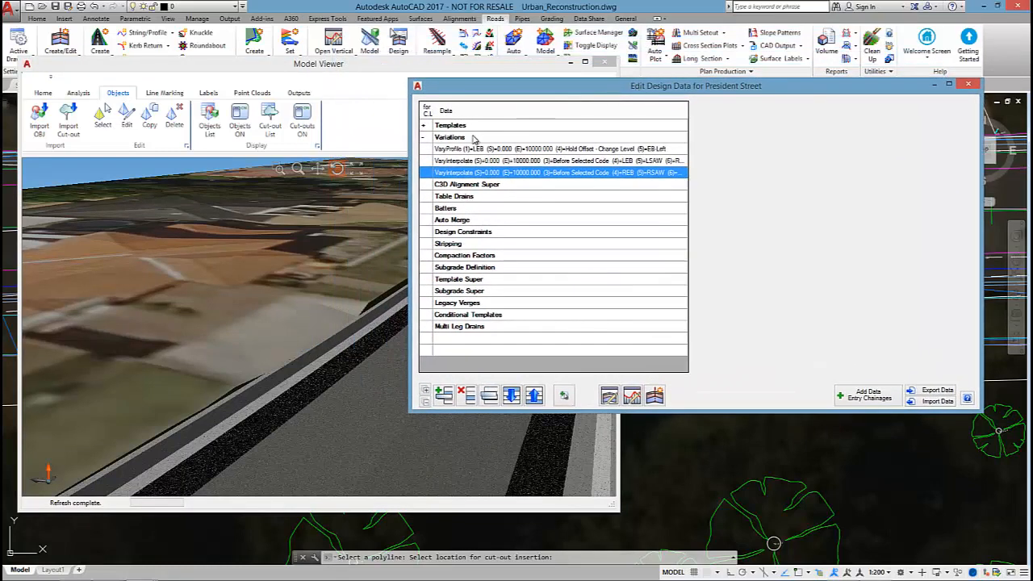
# - Add a Linearly Vary Section Slope &/or Width entry at the end of the President Street variations
pyautogui.click(474, 138)
pyautogui.click(445, 395)
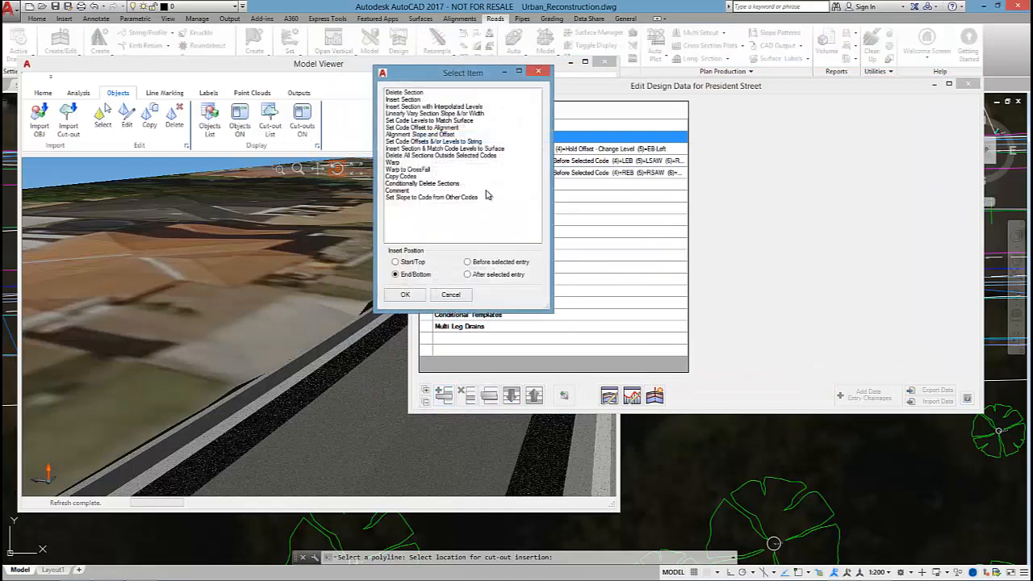
pyautogui.click(440, 114)
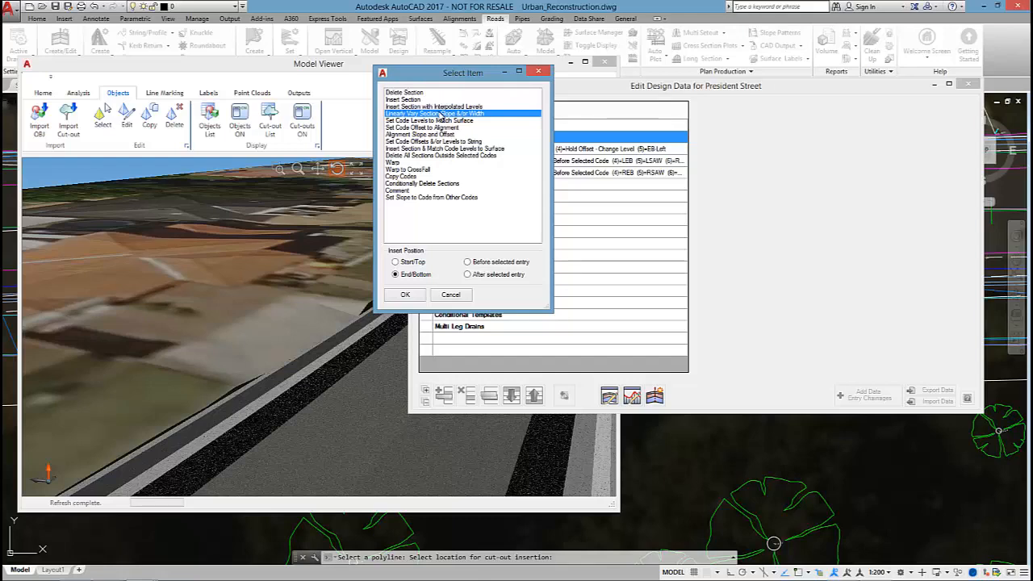
pyautogui.click(405, 294)
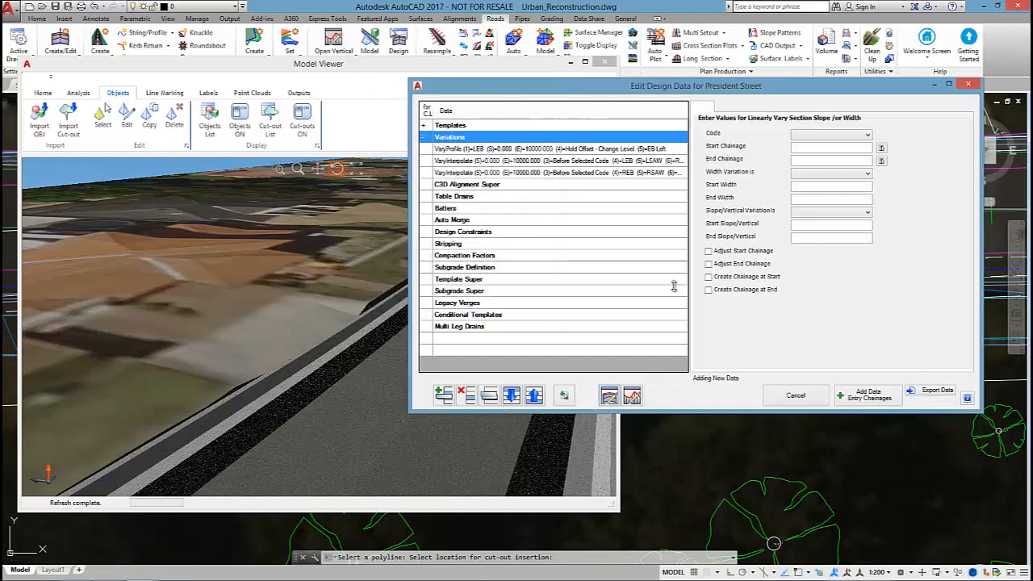
# - Assign code LTK to the new variation and pick its start chainage 15 and end chainage 23 in the plan
pyautogui.click(804, 137)
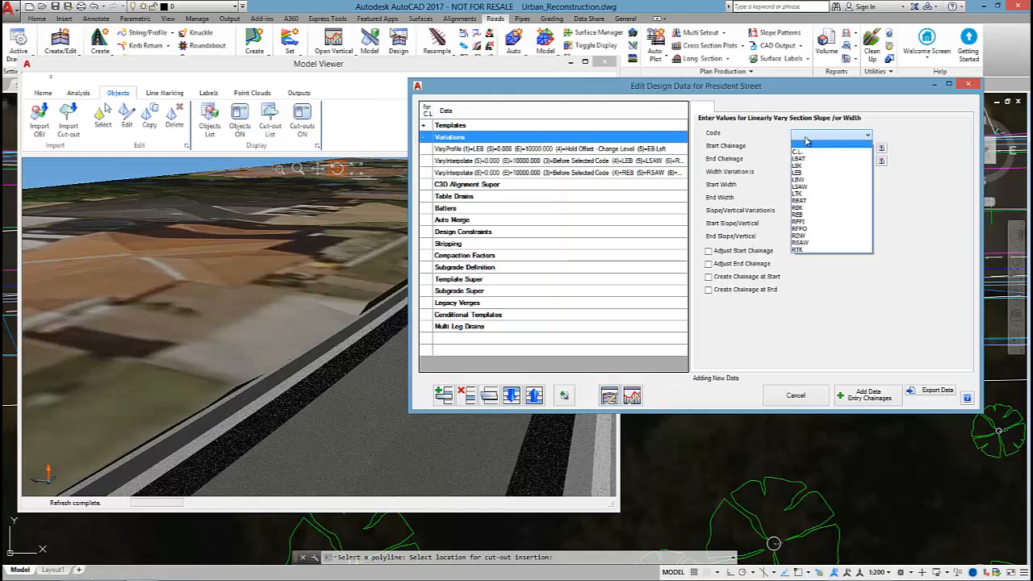
pyautogui.click(803, 193)
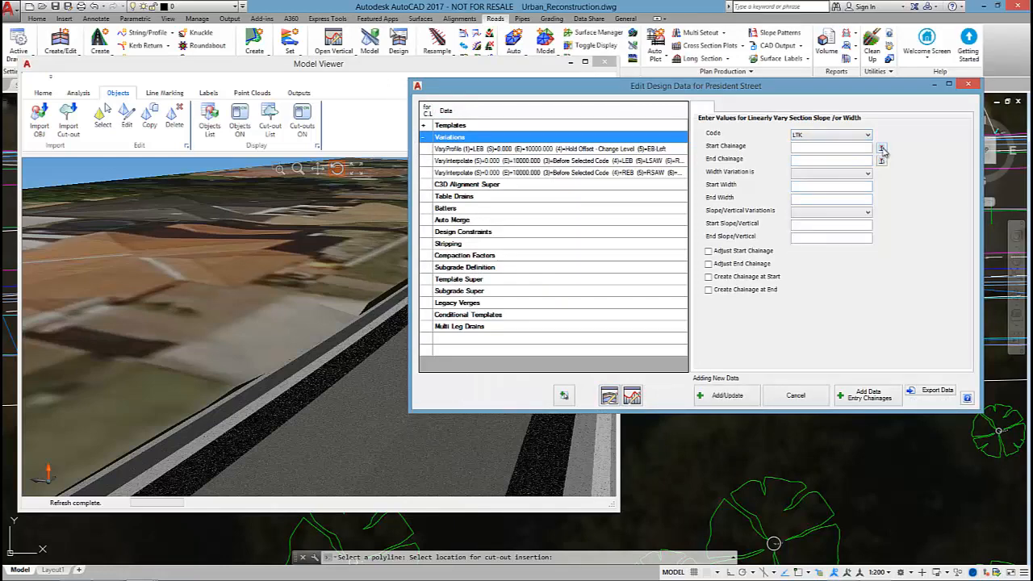
pyautogui.click(881, 148)
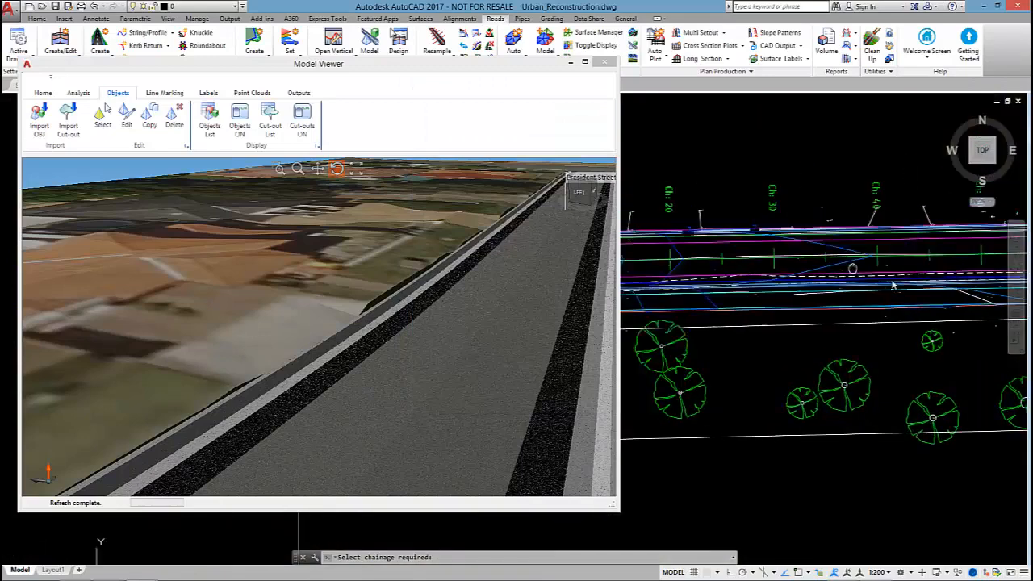
pyautogui.scroll(5, 893, 285)
pyautogui.click(760, 277)
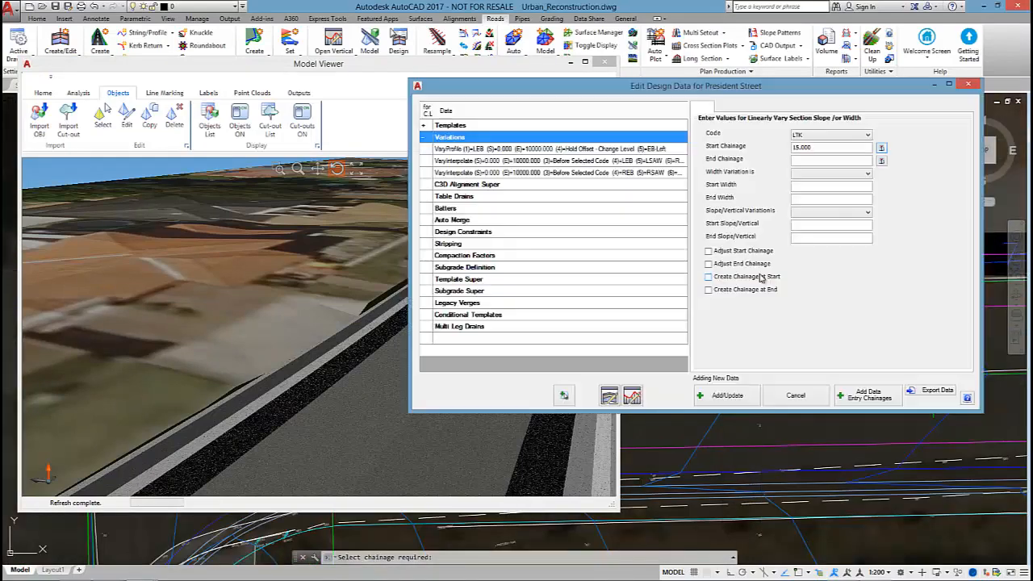
pyautogui.click(881, 161)
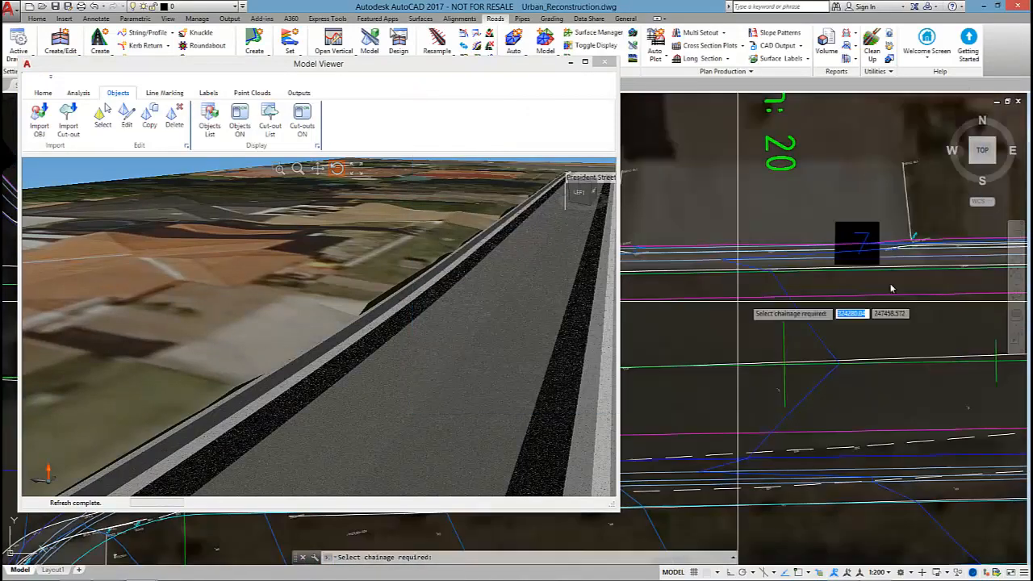
pyautogui.click(915, 256)
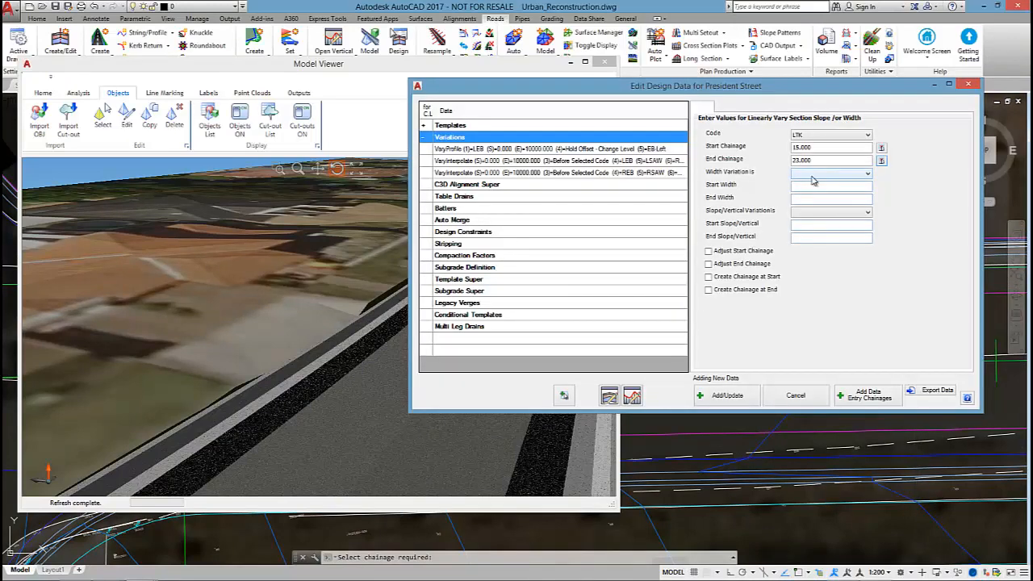
# - Set the variation's width mode to Set with .35 at start and end, and its slope mode to Set with .03 at both
pyautogui.click(816, 173)
pyautogui.click(807, 187)
pyautogui.click(807, 187)
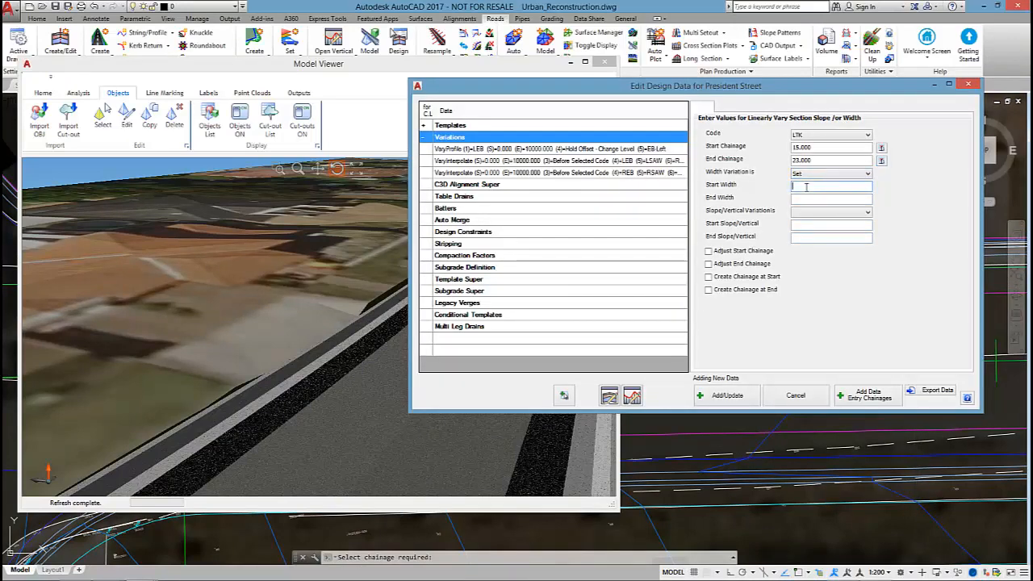
pyautogui.click(807, 198)
pyautogui.write('.35')
pyautogui.click(807, 211)
pyautogui.click(807, 224)
pyautogui.click(807, 225)
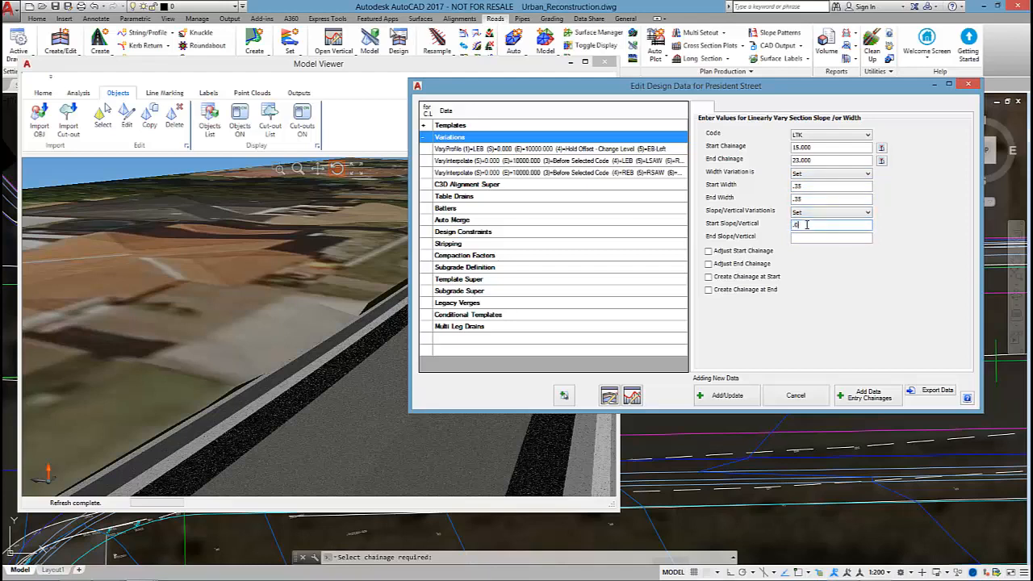
pyautogui.click(815, 239)
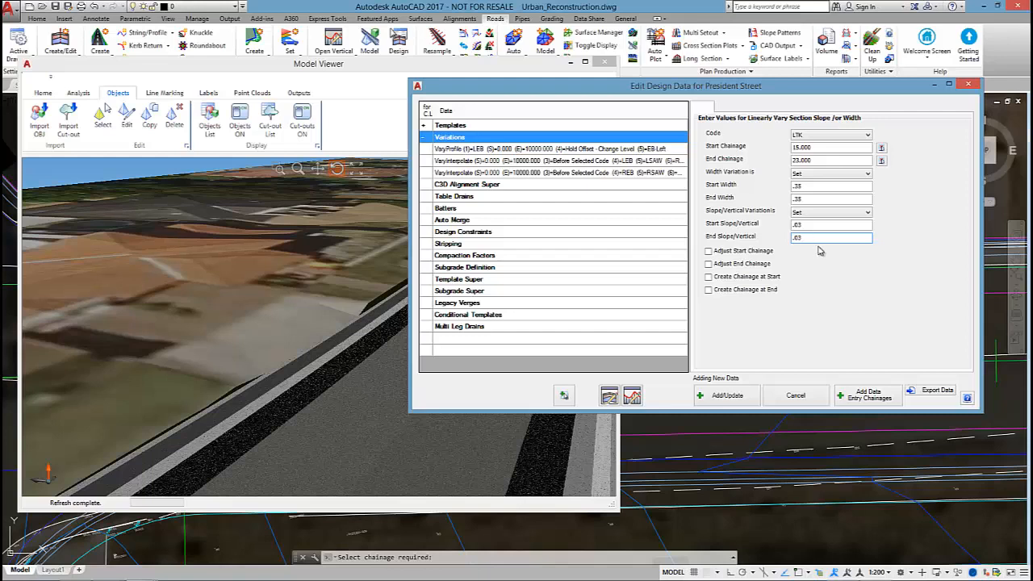
# - Add the LTK variation to the design data, update the road model with it, and close the form
pyautogui.click(734, 394)
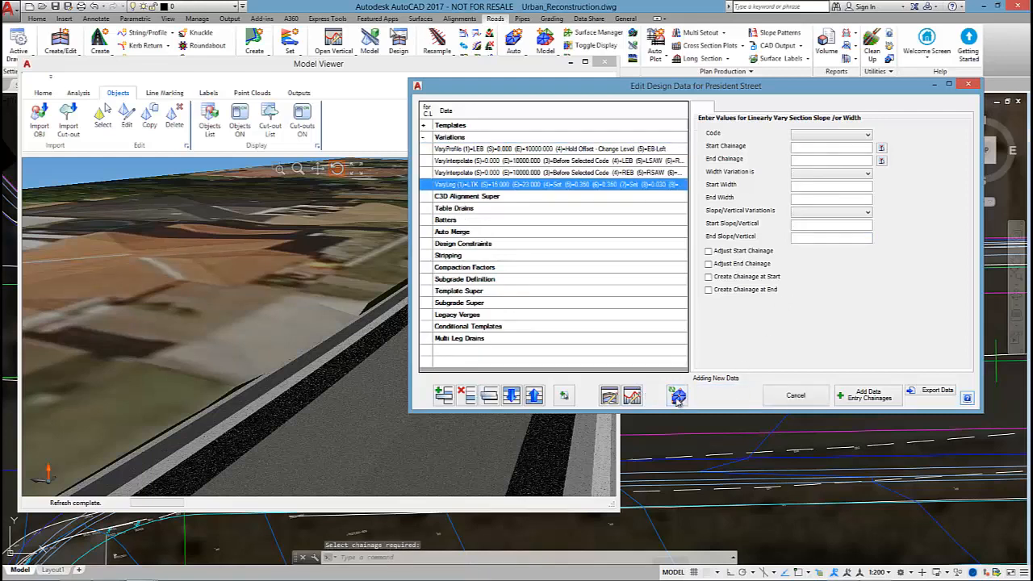
pyautogui.click(678, 395)
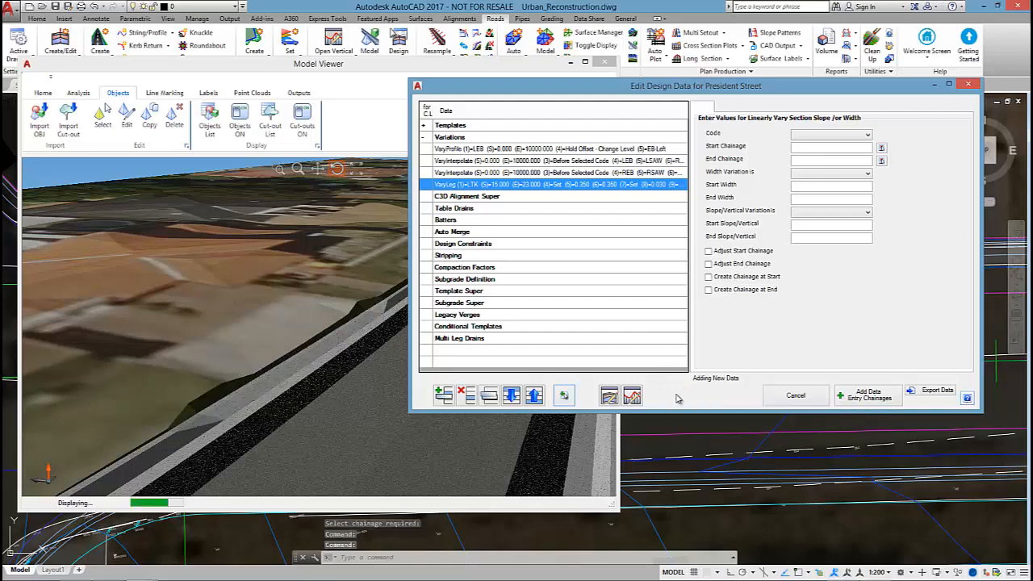
pyautogui.click(968, 84)
# - Examine the modified kerb and the tie-in at the driveway along President Street in the 3D model
pyautogui.moveTo(357, 251); pyautogui.dragTo(291, 406)
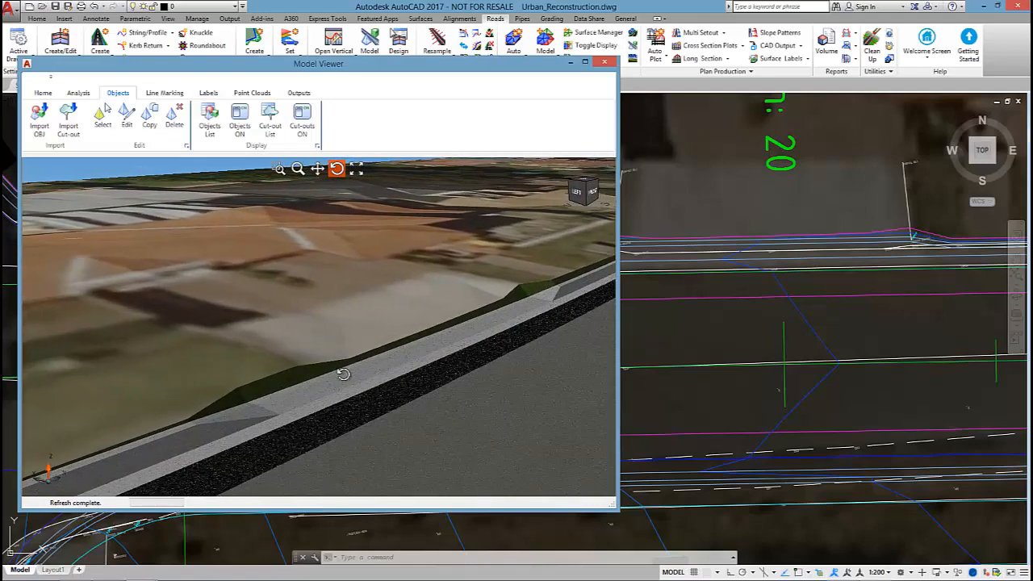
pyautogui.moveTo(372, 369); pyautogui.dragTo(314, 333)
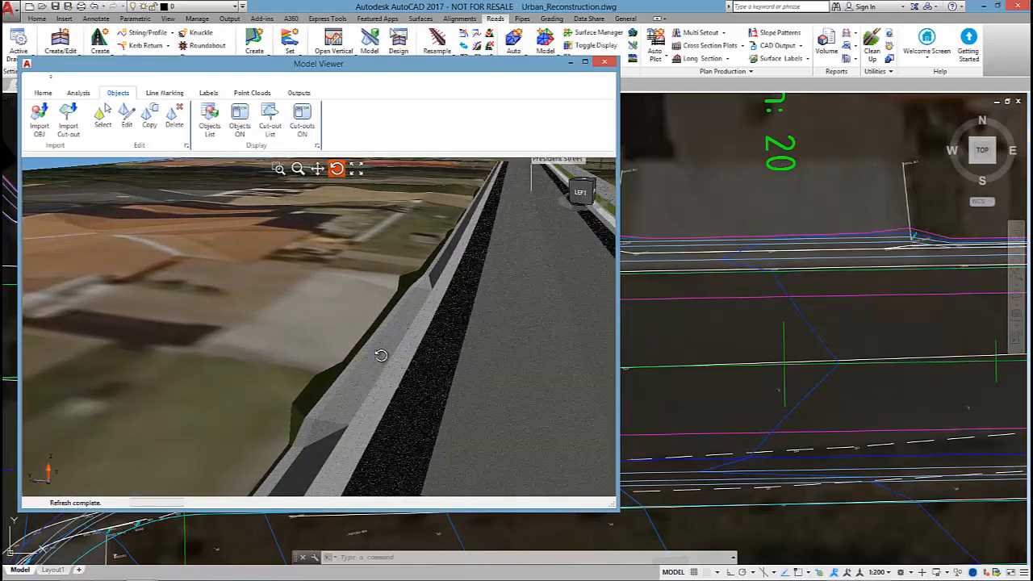
pyautogui.moveTo(313, 377); pyautogui.dragTo(328, 358)
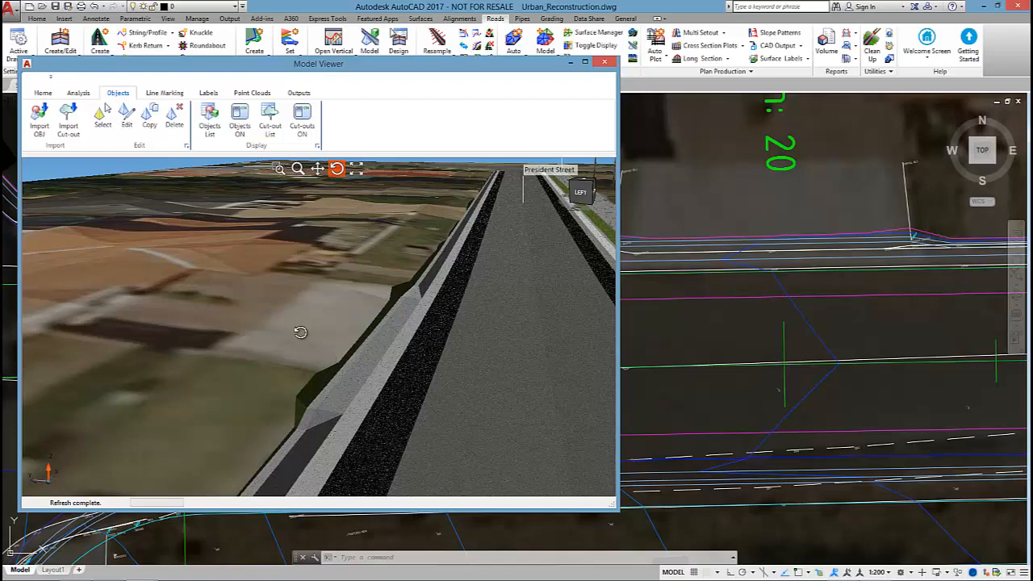
pyautogui.moveTo(328, 357); pyautogui.dragTo(378, 314)
pyautogui.moveTo(392, 261); pyautogui.dragTo(393, 261)
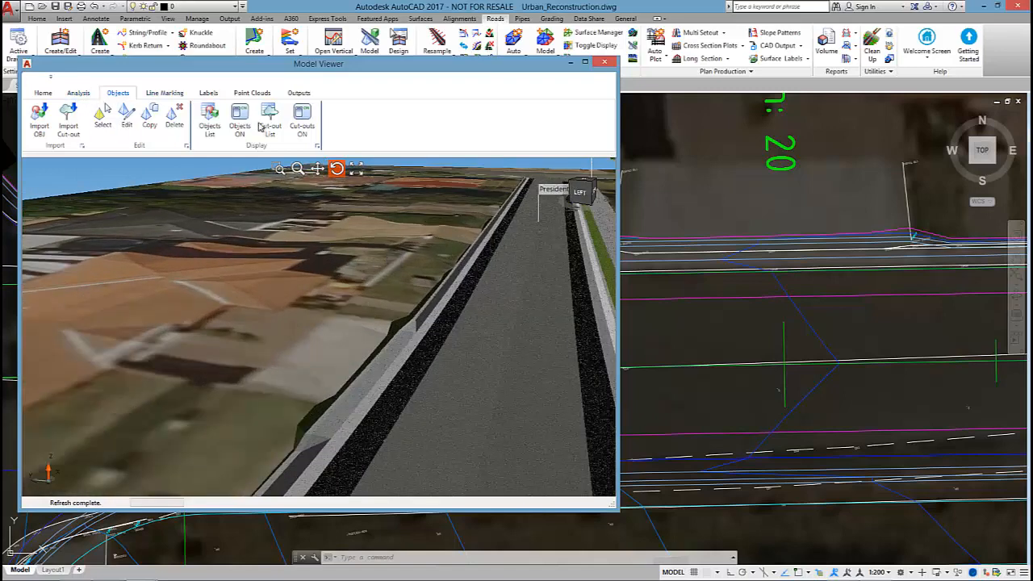
pyautogui.moveTo(288, 320); pyautogui.dragTo(288, 318)
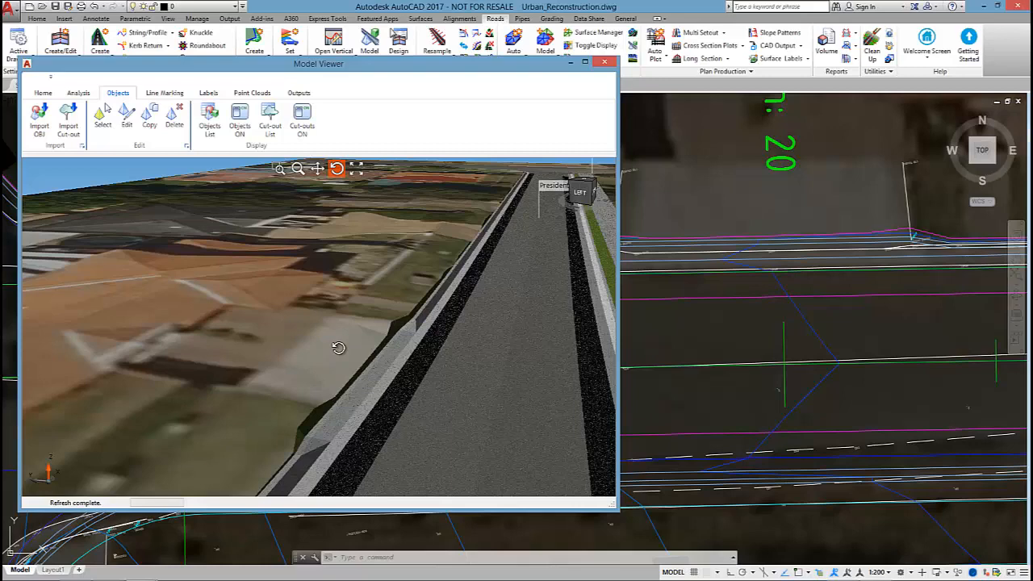
# - Start a new 3D model label and set its location on the driveway near chainage 20
pyautogui.click(212, 94)
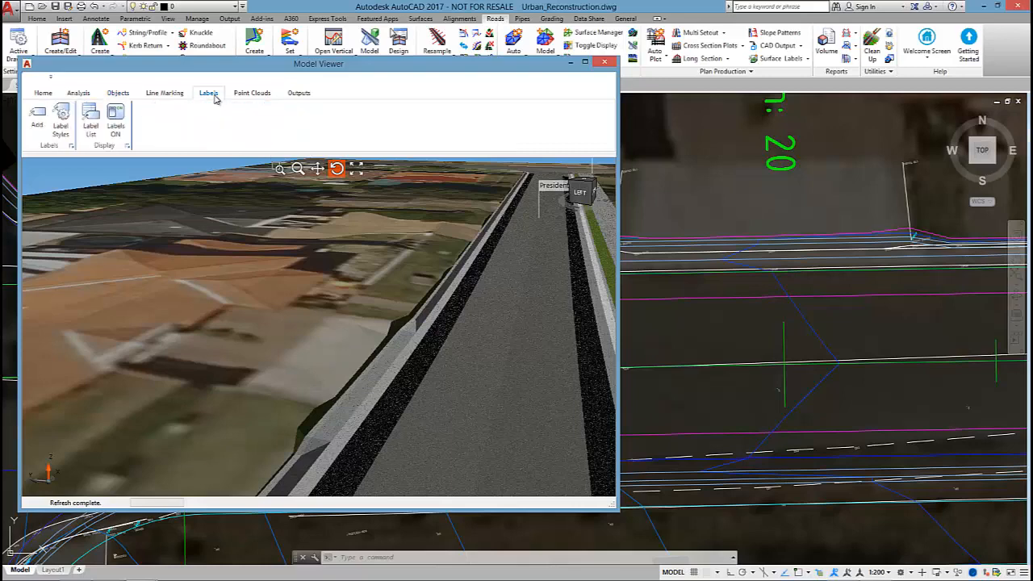
pyautogui.click(38, 117)
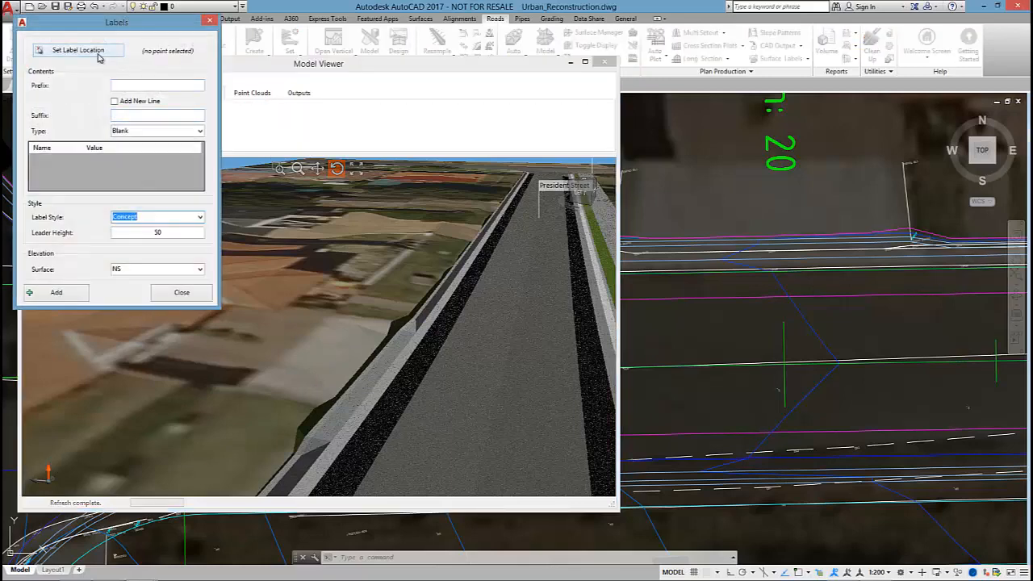
pyautogui.click(78, 50)
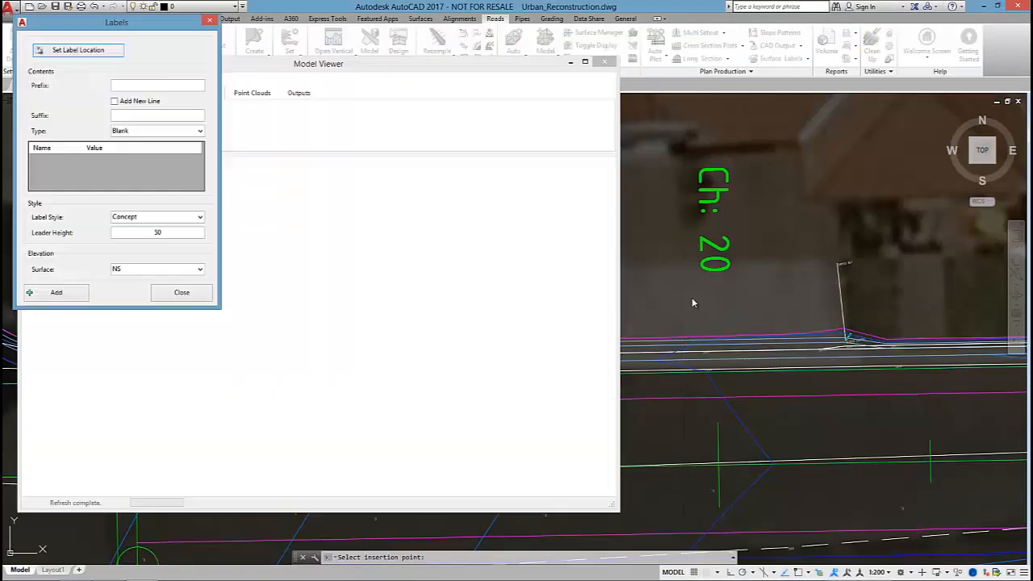
# - Enter the label prefix "Driveway" and put the suffix "to be reconsructed" on a new line
pyautogui.click(150, 83)
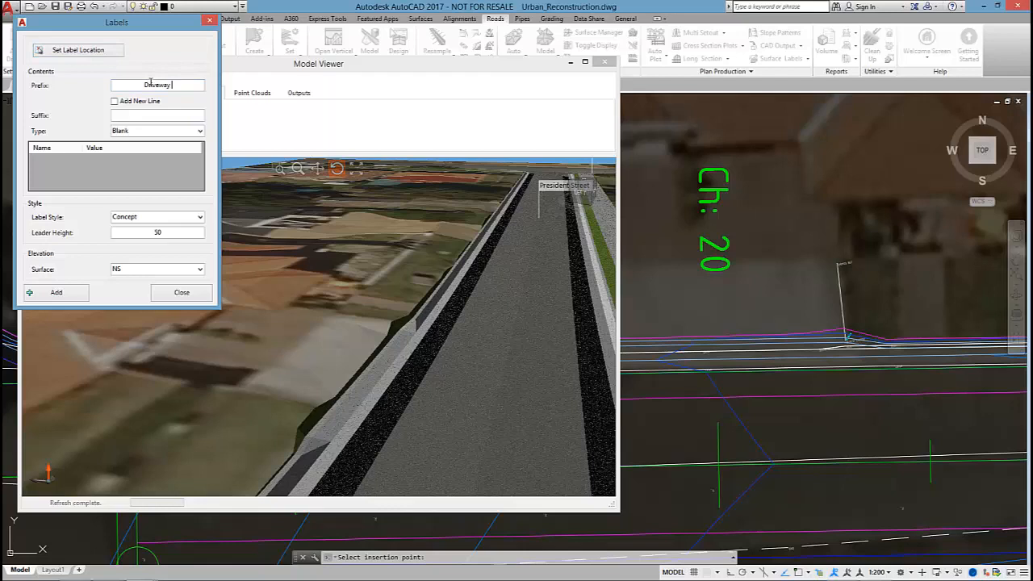
pyautogui.click(148, 114)
pyautogui.write('to be reconstruc')
pyautogui.press('BackSpace')
pyautogui.press('BackSpace')
pyautogui.press('BackSpace')
pyautogui.write('ucted')
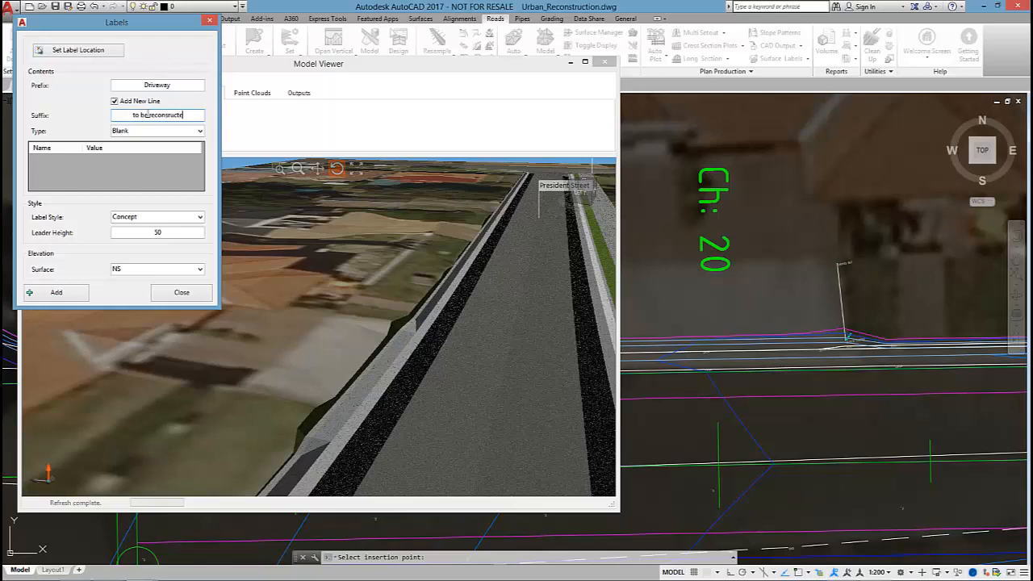
pyautogui.click(186, 86)
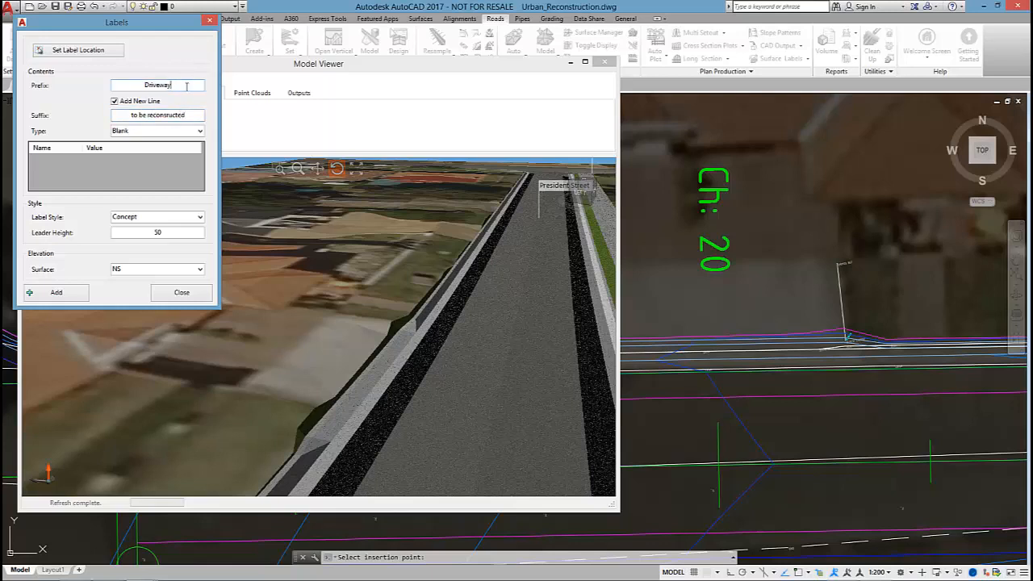
# - Add the driveway label to the model with type Blank, label style Notes and elevation surface NS
pyautogui.click(200, 132)
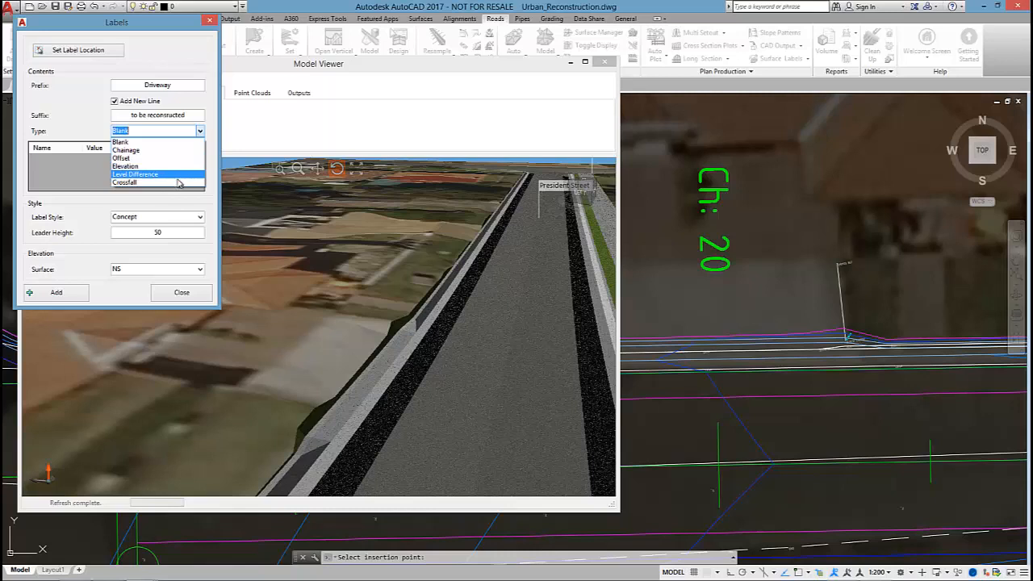
pyautogui.click(155, 215)
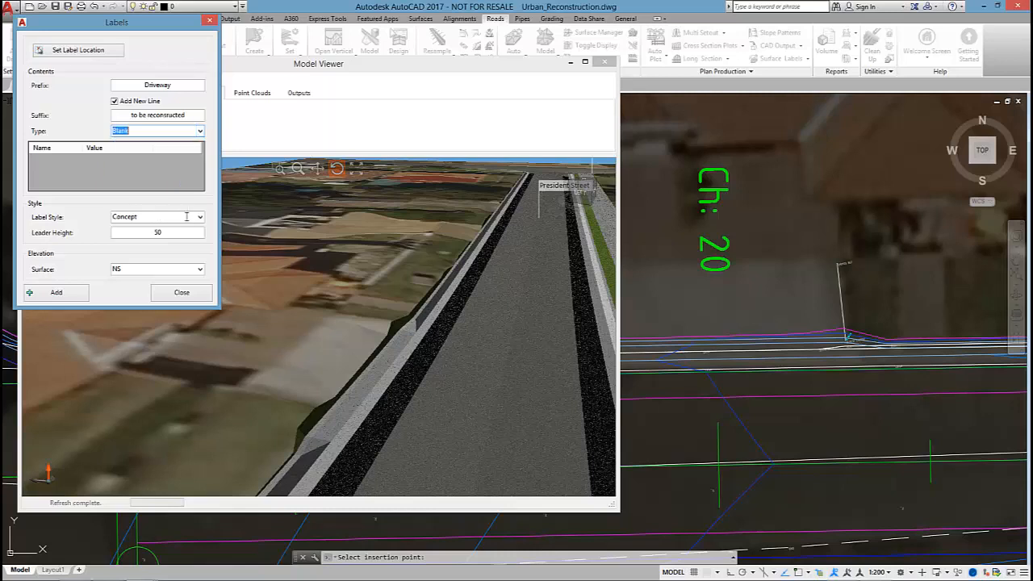
pyautogui.click(200, 217)
pyautogui.click(141, 254)
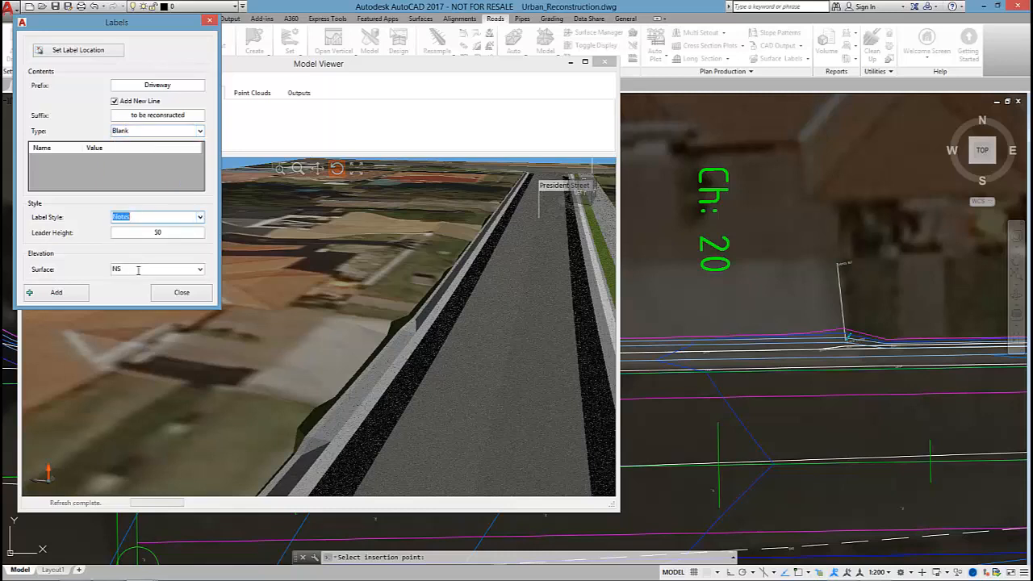
pyautogui.click(200, 270)
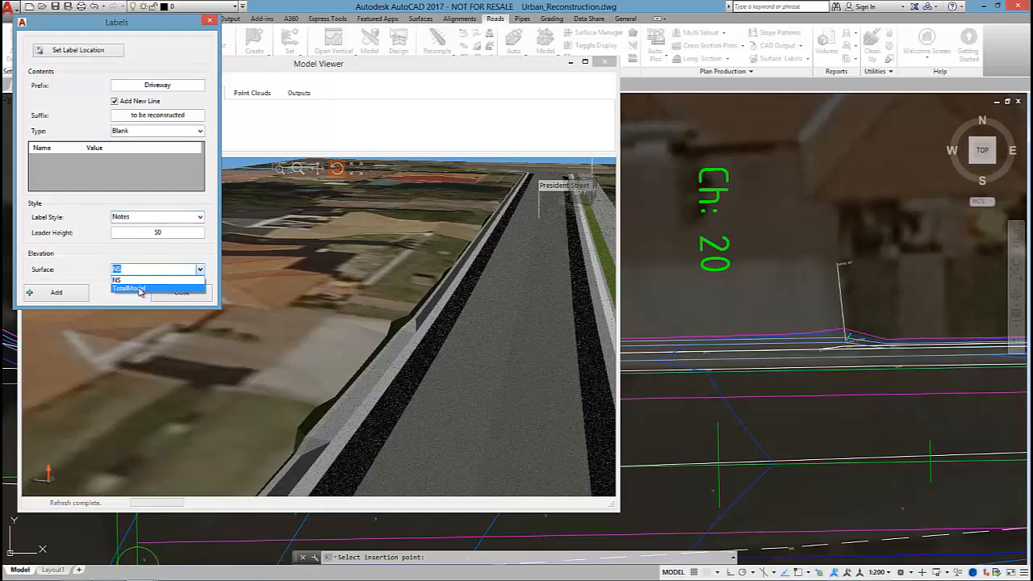
pyautogui.click(115, 280)
pyautogui.click(68, 296)
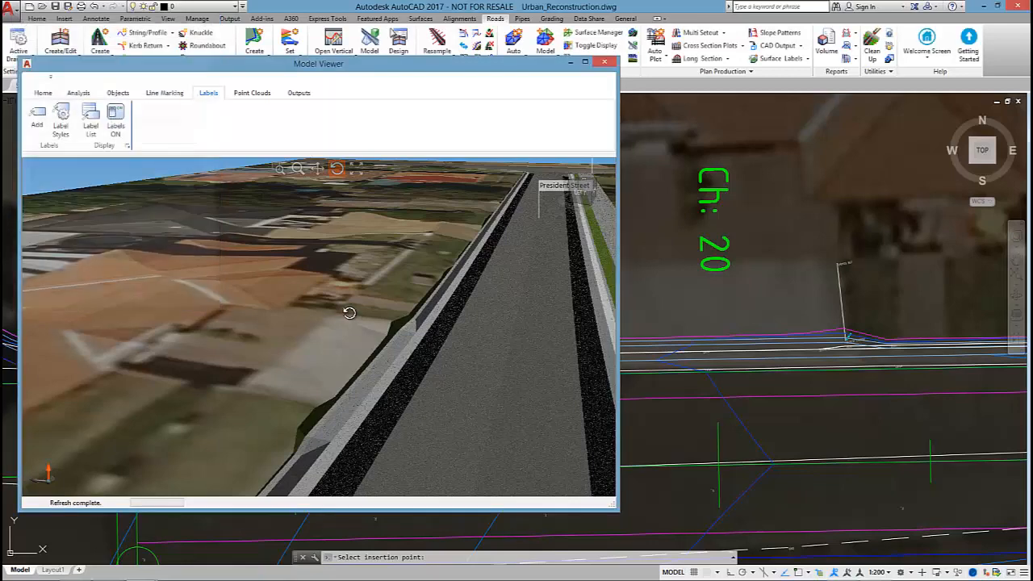
pyautogui.moveTo(347, 369)
pyautogui.mouseDown()
pyautogui.moveTo(335, 369)
pyautogui.moveTo(352, 371)
pyautogui.mouseUp()
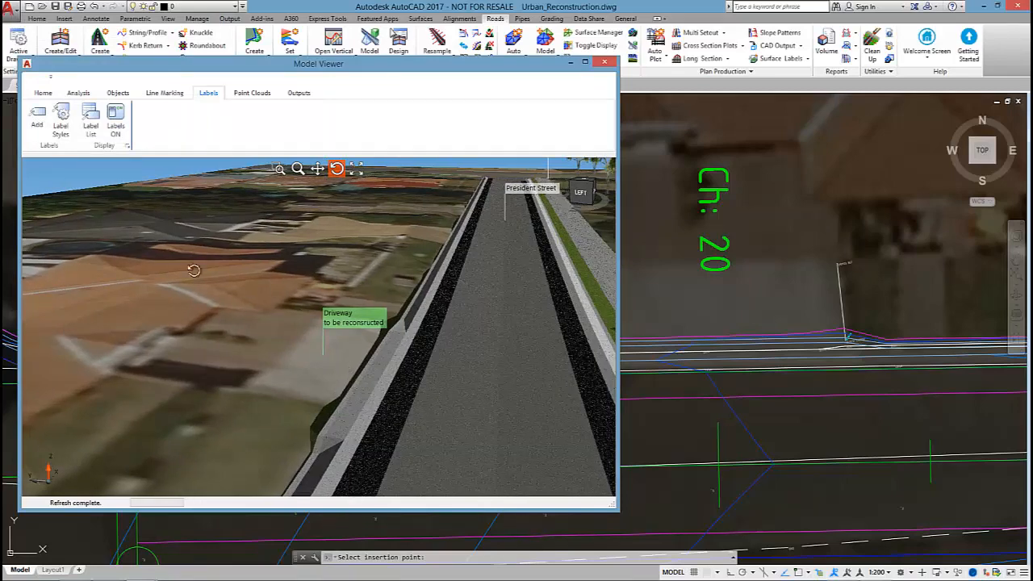
# - Correct the driveway label's suffix to "to be reconstructed" in the label list
pyautogui.click(91, 136)
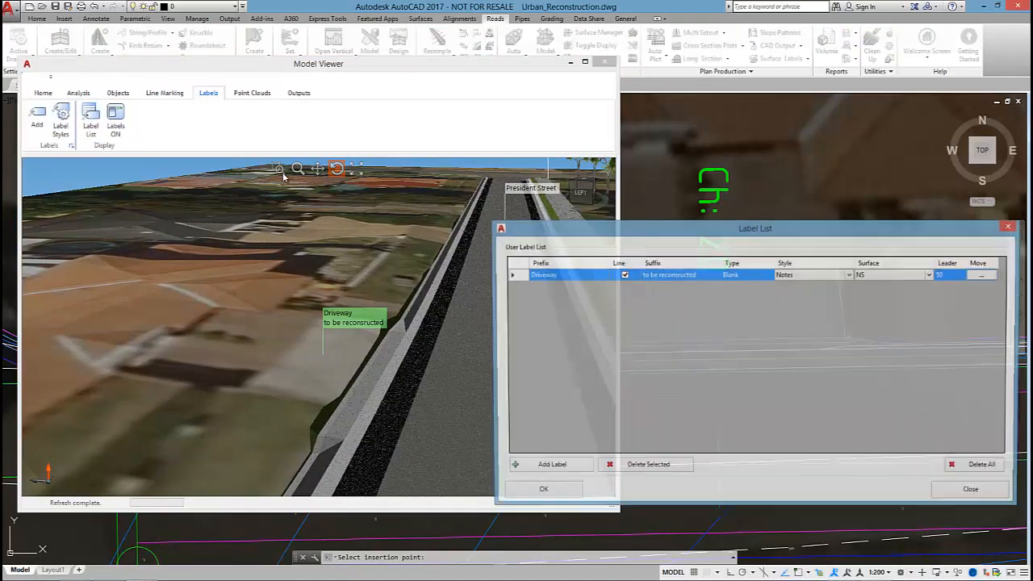
pyautogui.click(684, 278)
pyautogui.moveTo(701, 276); pyautogui.dragTo(681, 275)
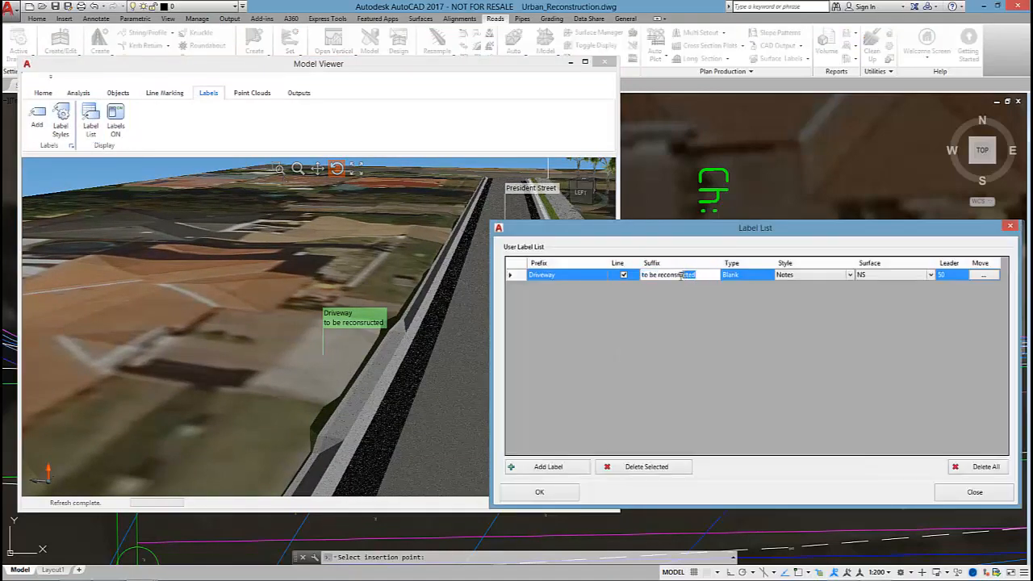
pyautogui.write('s')
pyautogui.click(539, 491)
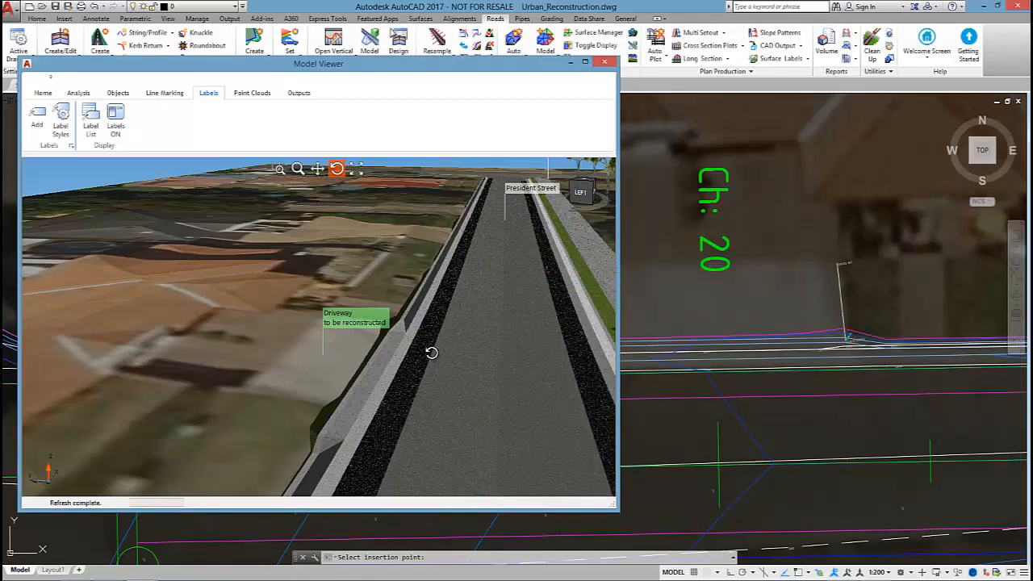
# - Open the Drive Through for President Street in the 3D model and play it from chainage 0
pyautogui.moveTo(432, 352); pyautogui.dragTo(437, 348)
pyautogui.scroll(-4, 363, 291)
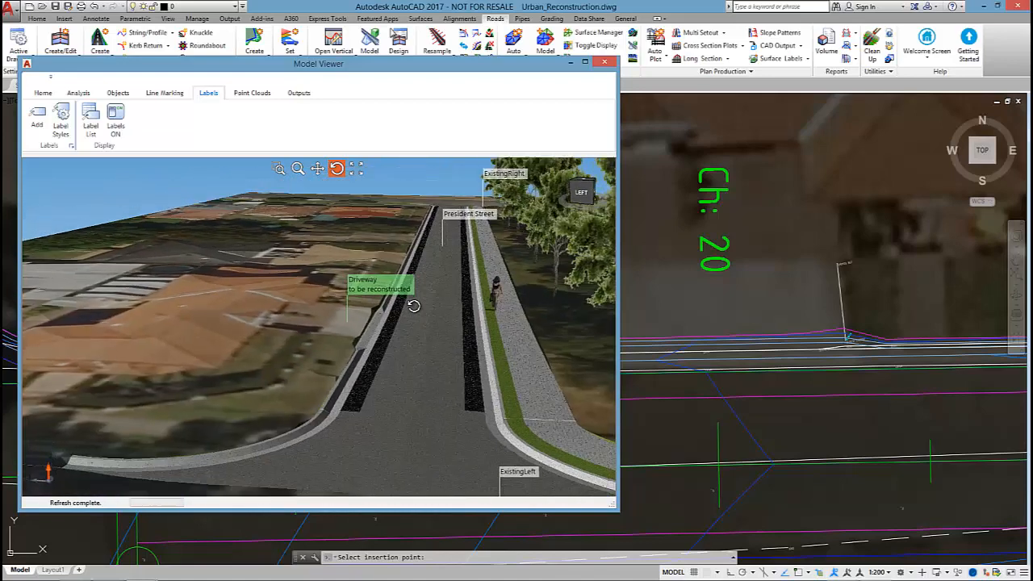
pyautogui.click(75, 96)
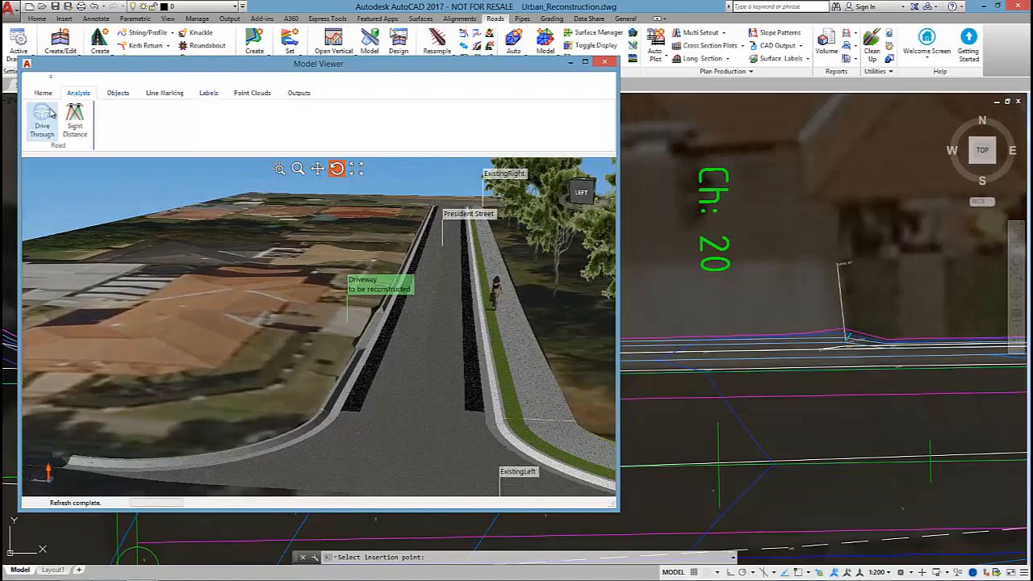
pyautogui.click(40, 120)
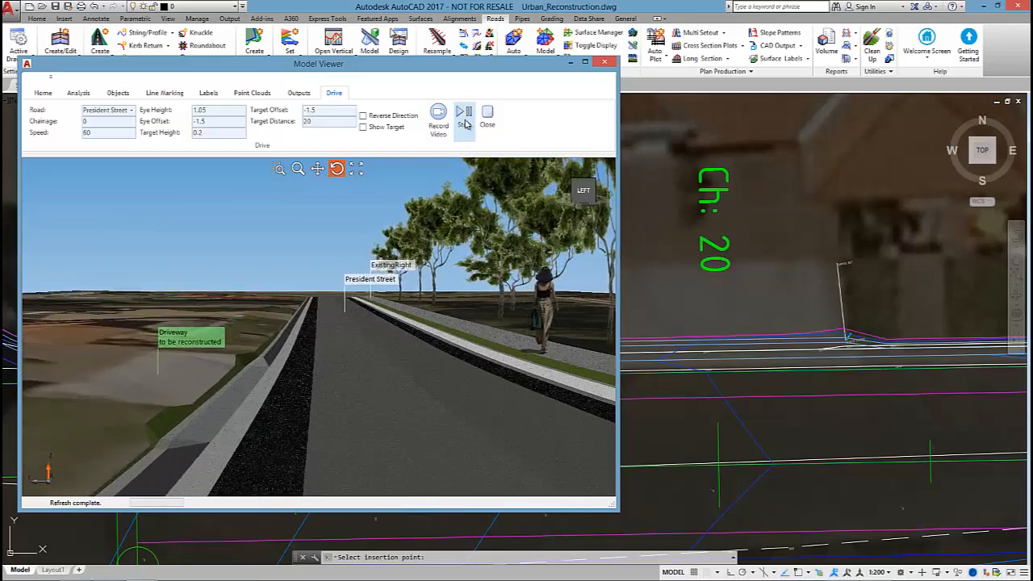
pyautogui.click(465, 121)
# - Set the drive-through speed to 20, play it further along President Street, and stop it
pyautogui.doubleClick(103, 131)
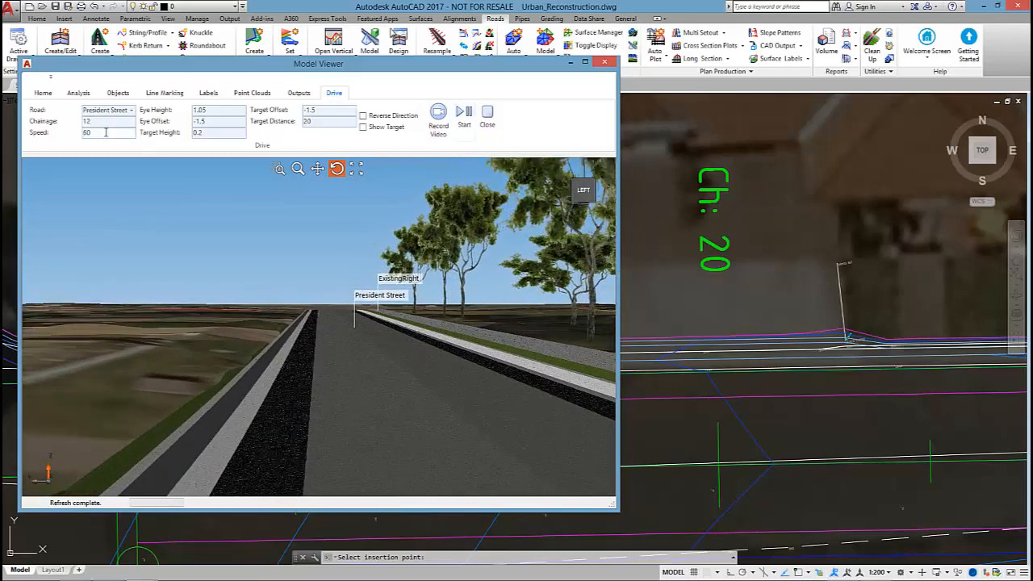
pyautogui.write('20')
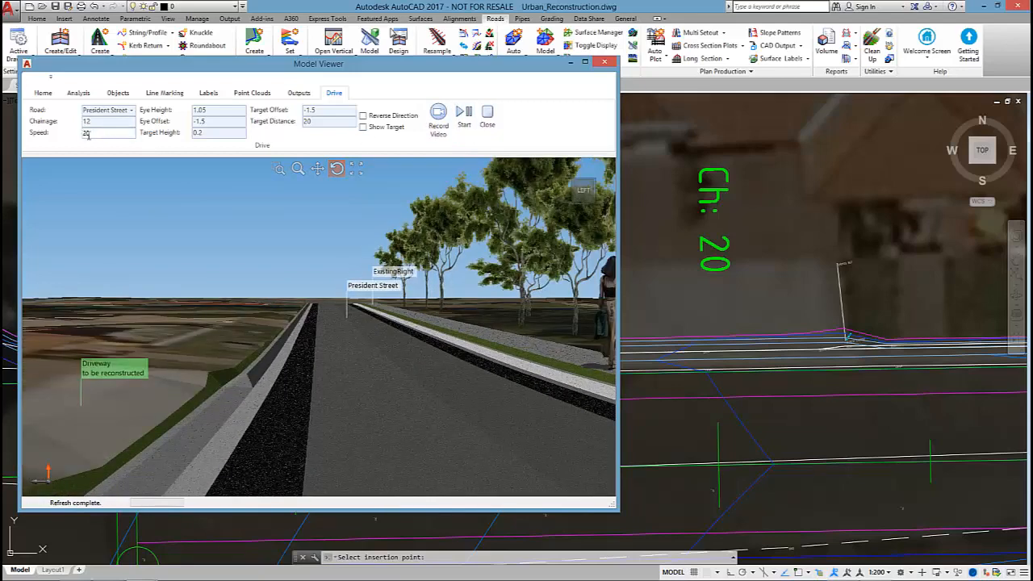
pyautogui.click(462, 121)
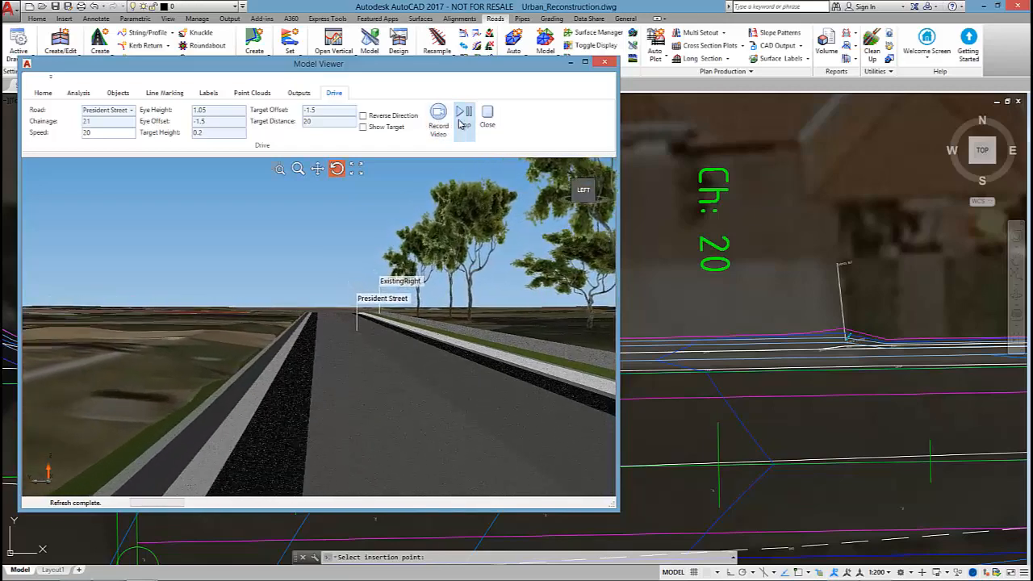
pyautogui.click(461, 124)
# - Reset the drive-through chainage to 0, check the available model outputs, and restart the drive along President Street
pyautogui.doubleClick(95, 121)
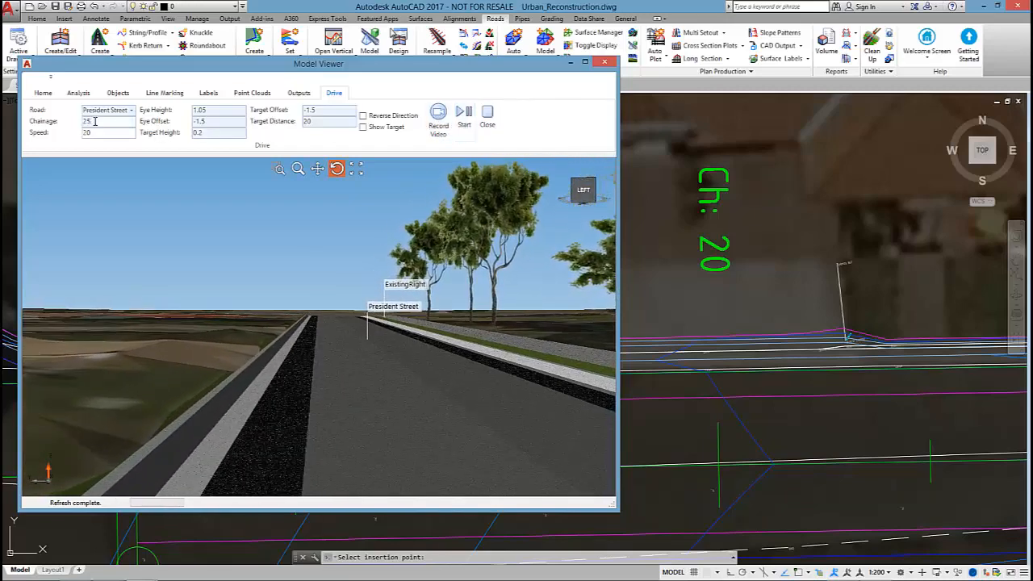
pyautogui.write('0')
pyautogui.press('Return')
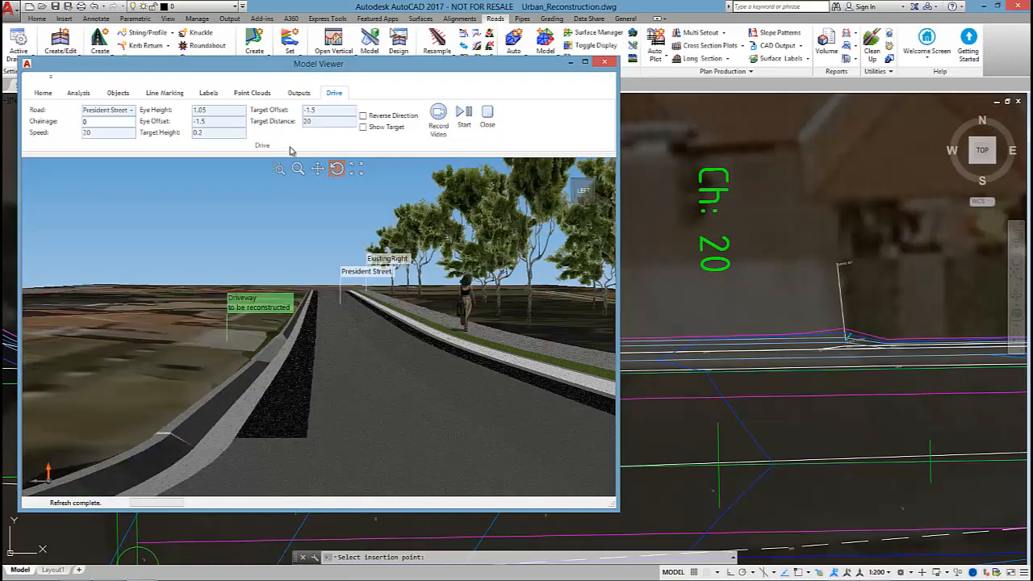
pyautogui.click(300, 93)
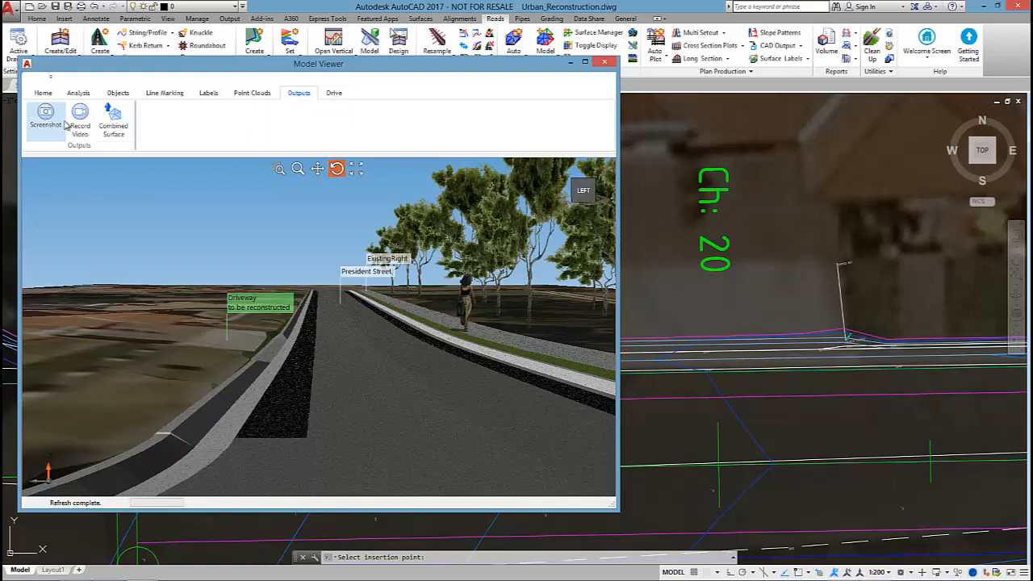
pyautogui.click(334, 94)
pyautogui.click(464, 119)
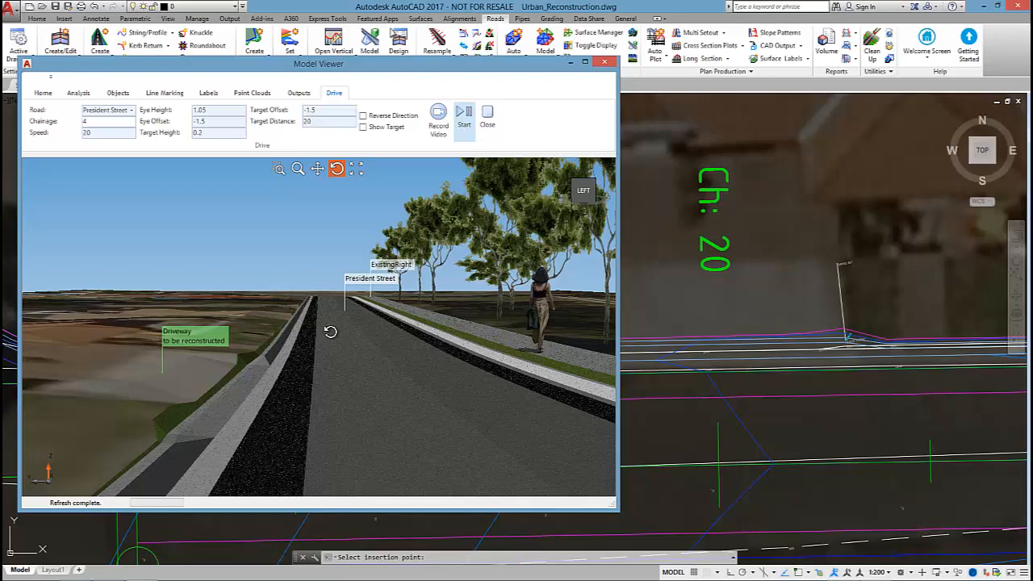
# - Close the Model Viewer and review the full President Street design in the plan drawing
pyautogui.click(604, 62)
pyautogui.scroll(-6, 576, 232)
pyautogui.moveTo(773, 281); pyautogui.dragTo(476, 312, button='middle')
pyautogui.scroll(-2, 476, 311)
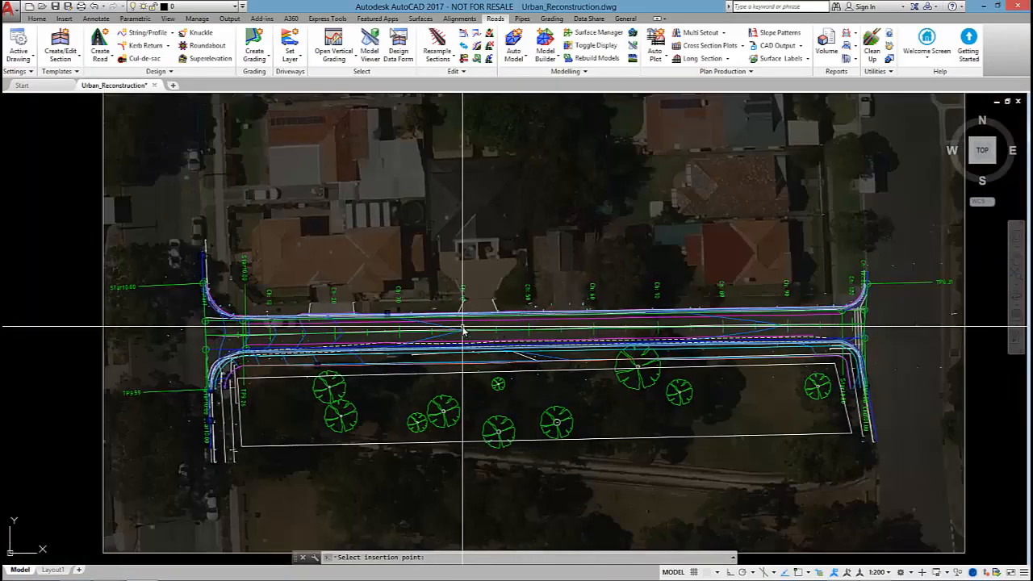
pyautogui.scroll(4, 185, 362)
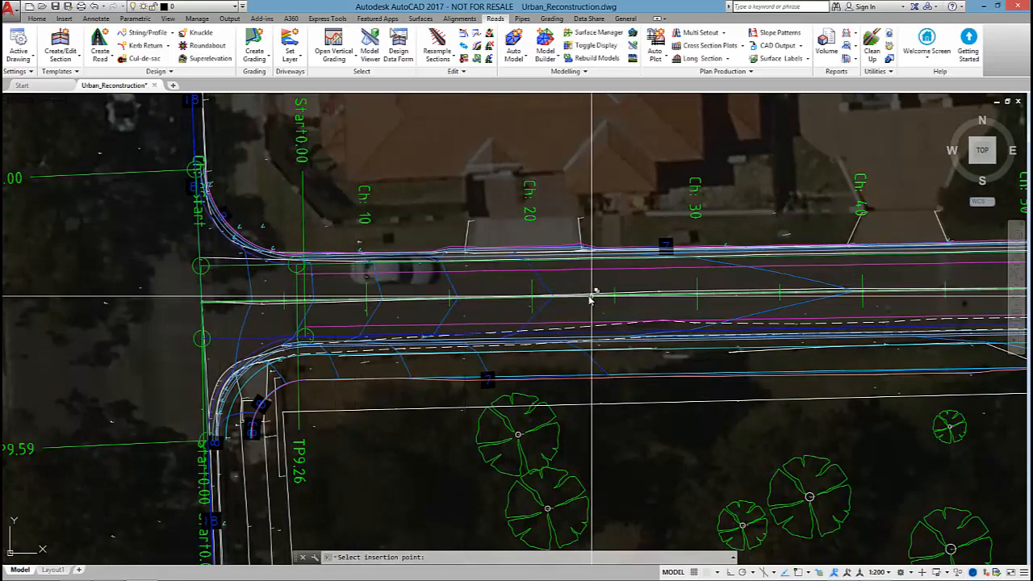
pyautogui.scroll(-5, 484, 297)
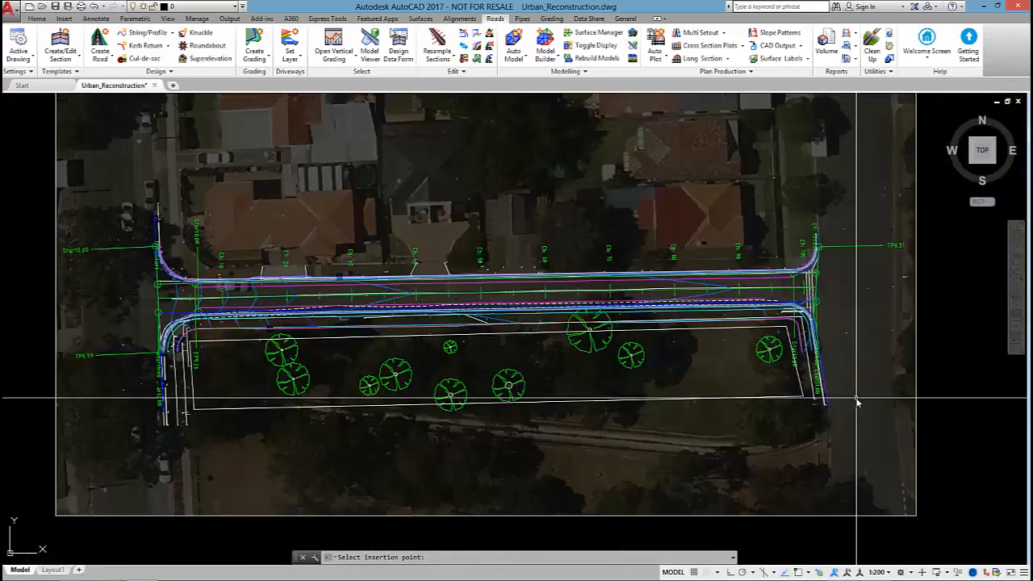